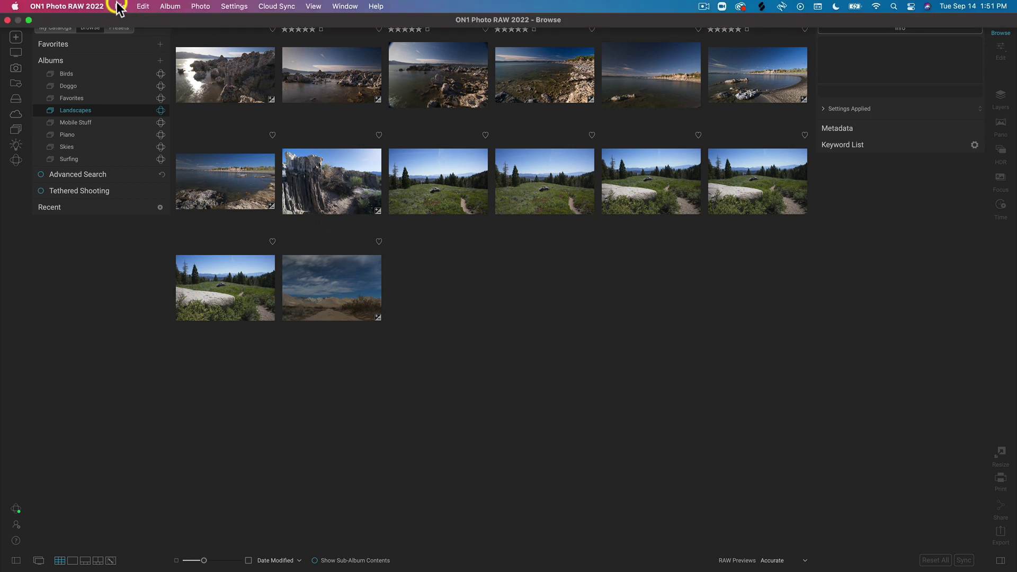
Start an import from a device with the Untitled card as the source.
left_click(119, 7)
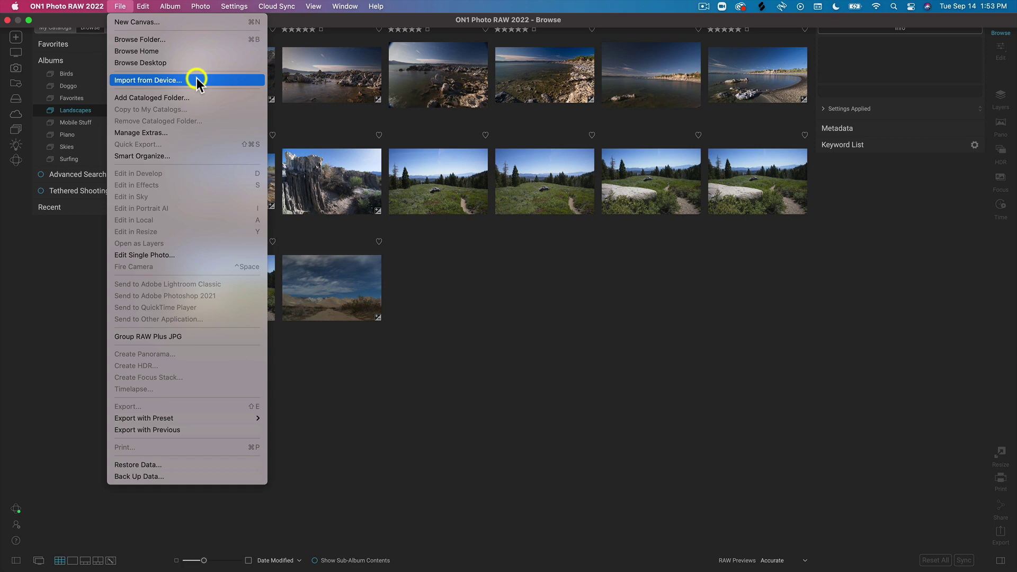
left_click(190, 79)
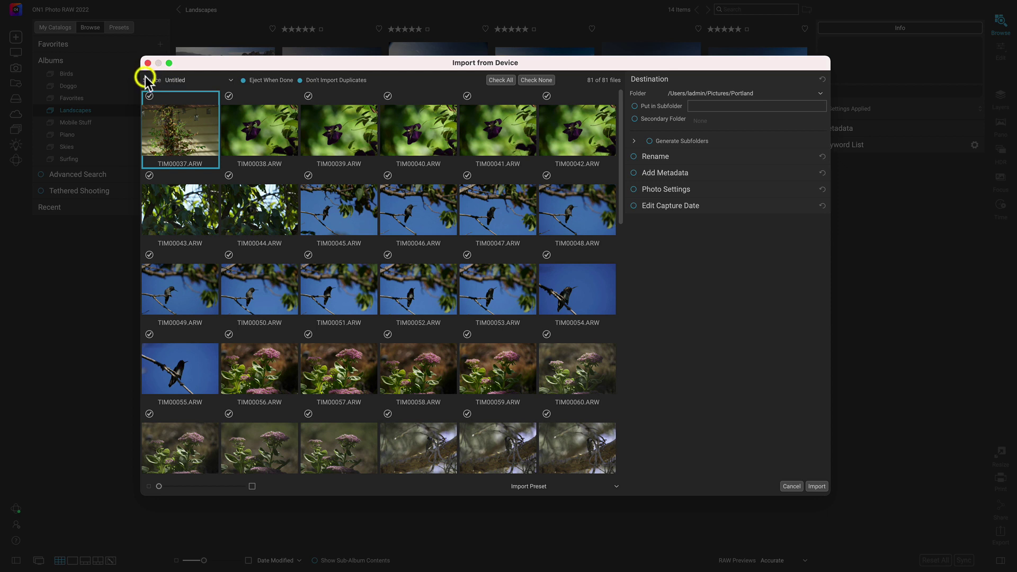
left_click(232, 82)
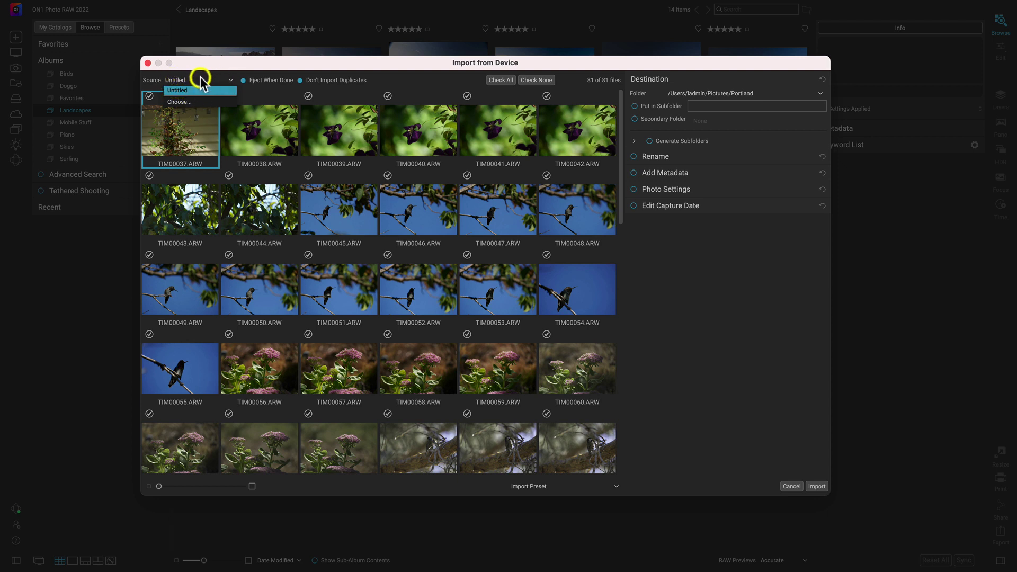
left_click(174, 91)
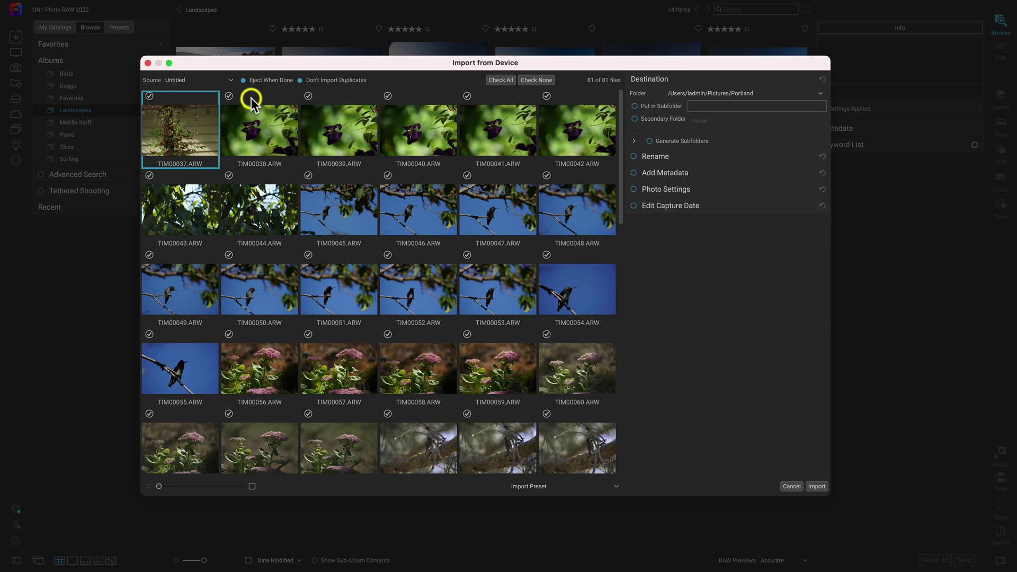
left_click(232, 81)
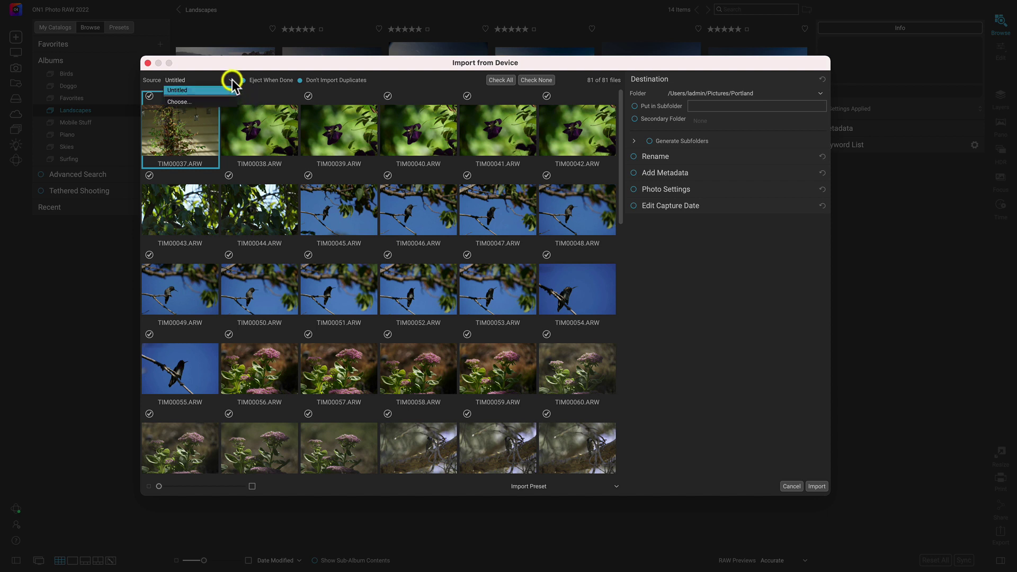
left_click(196, 101)
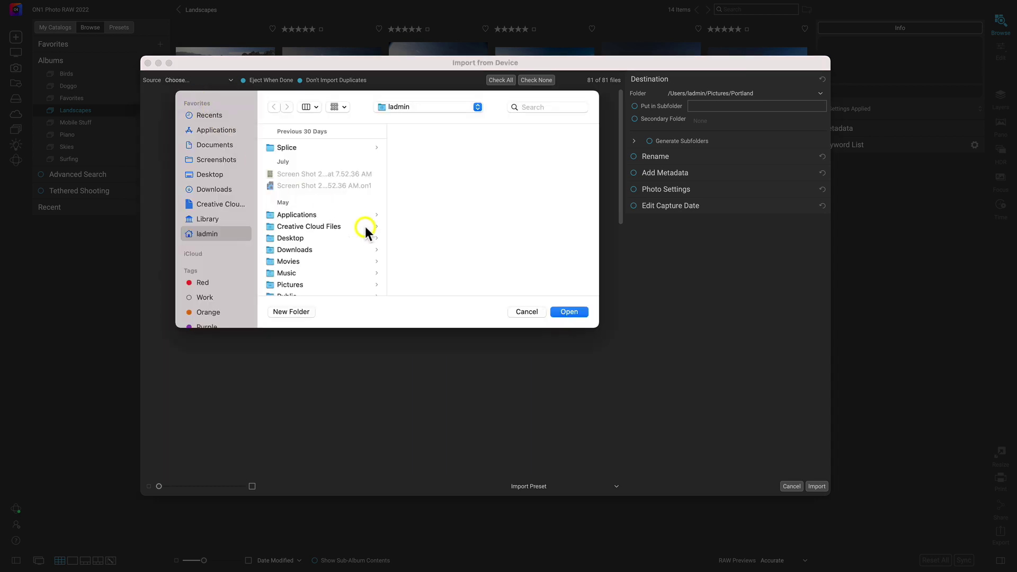
left_click(520, 311)
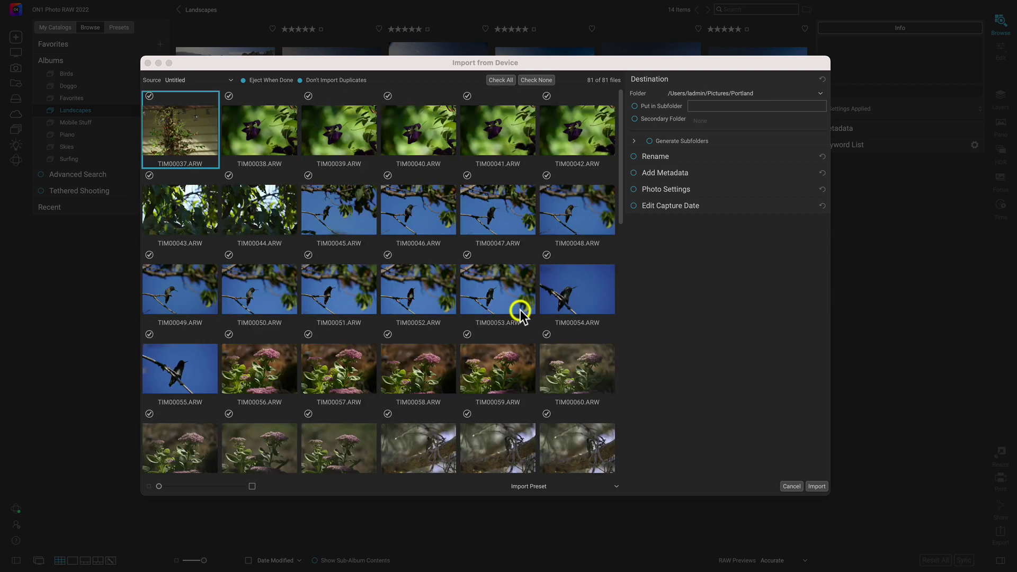
left_click(183, 80)
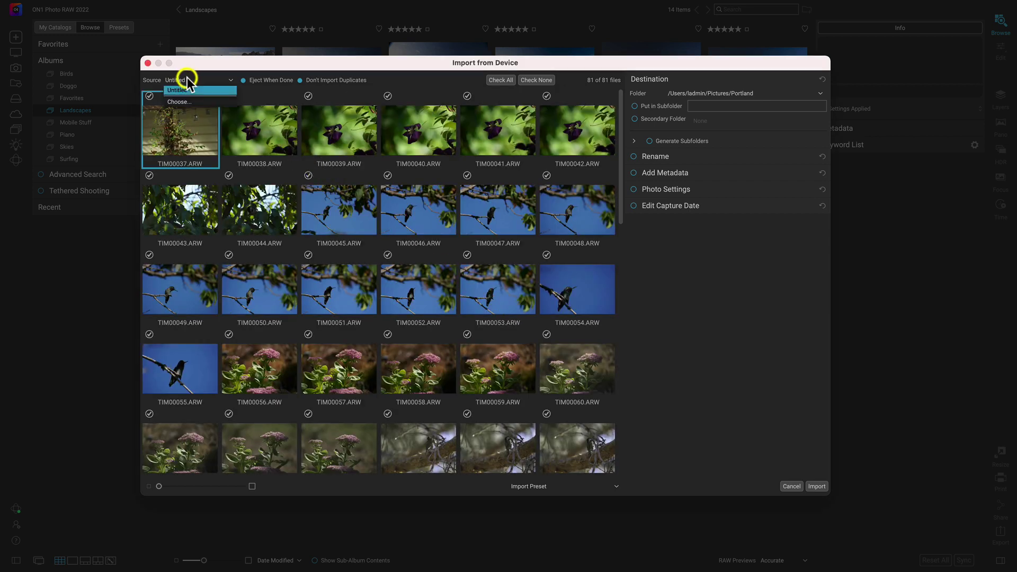
left_click(192, 90)
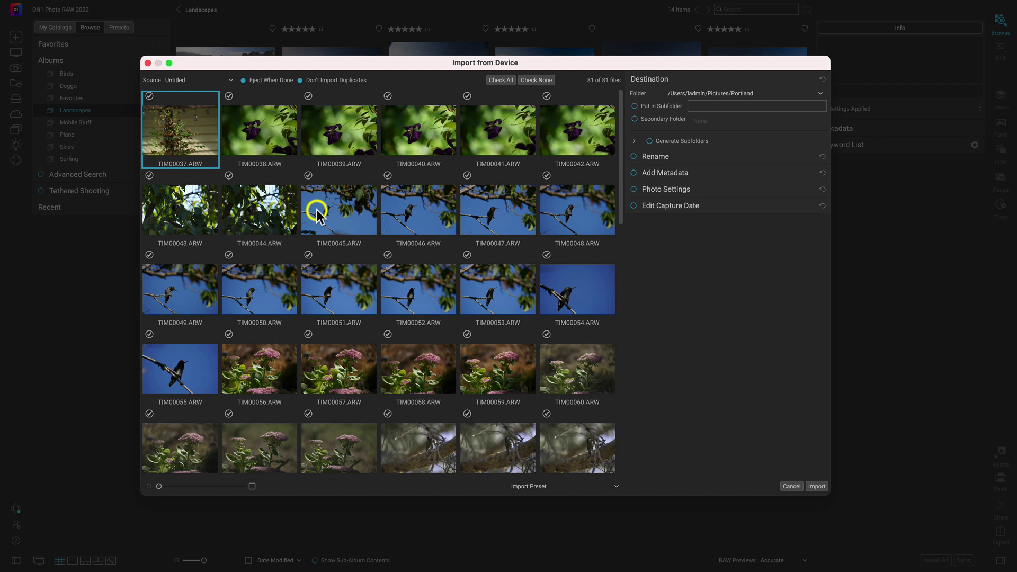
Uncheck all photos and mark only the hummingbird shots TIM00045.ARW to TIM00055.ARW for import.
left_click(498, 81)
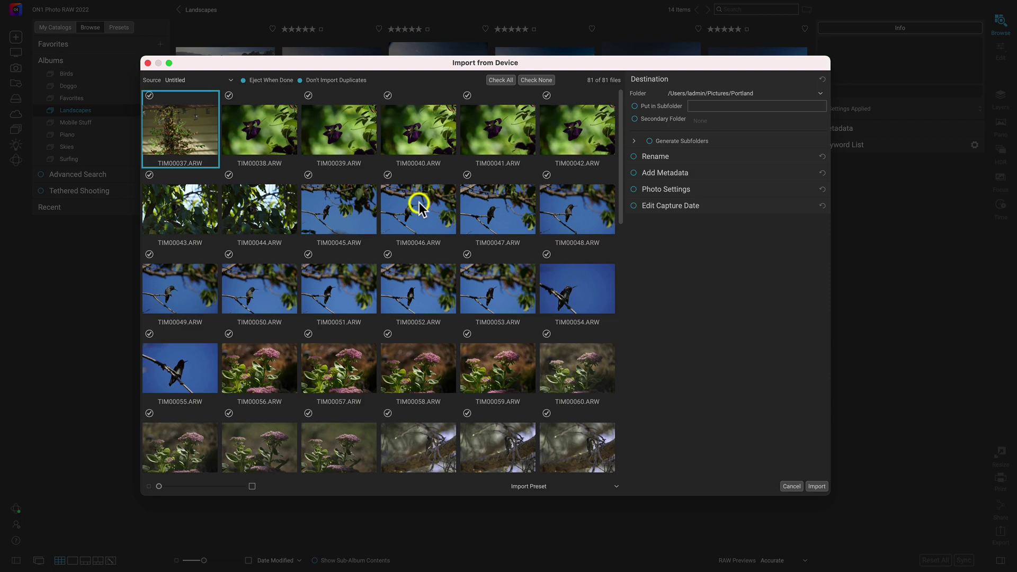
scroll(419, 206, "down", 10)
scroll(419, 206, "up", 10)
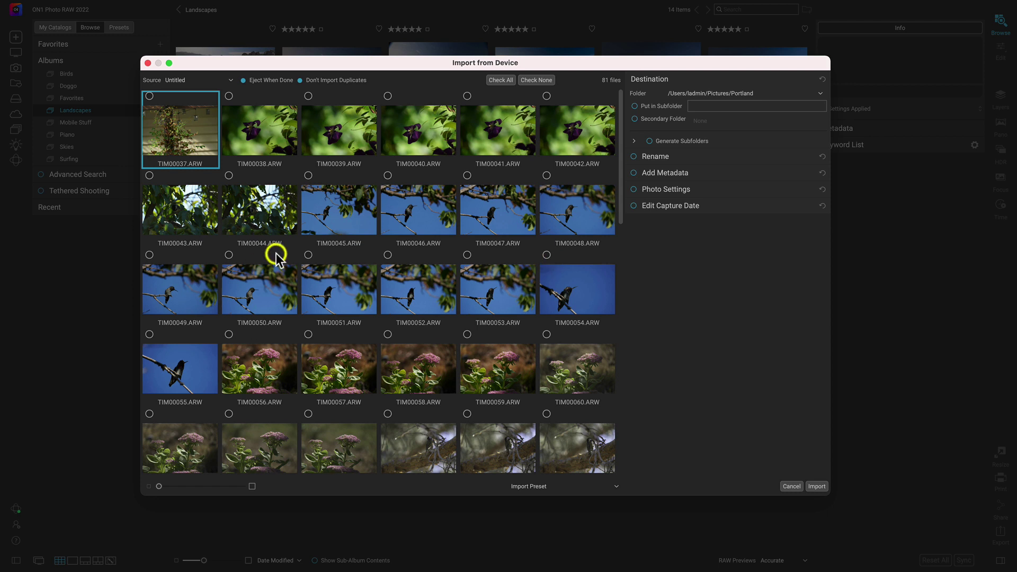
left_click(349, 215)
left_click(187, 361, "shift")
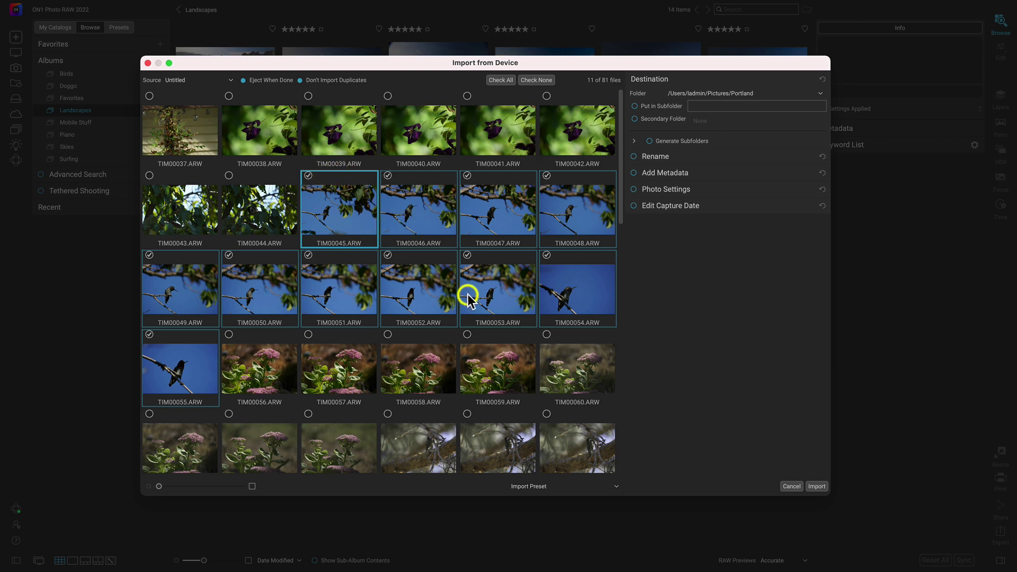
Mark all photos on the card for import and look through their thumbnails.
left_click(503, 80)
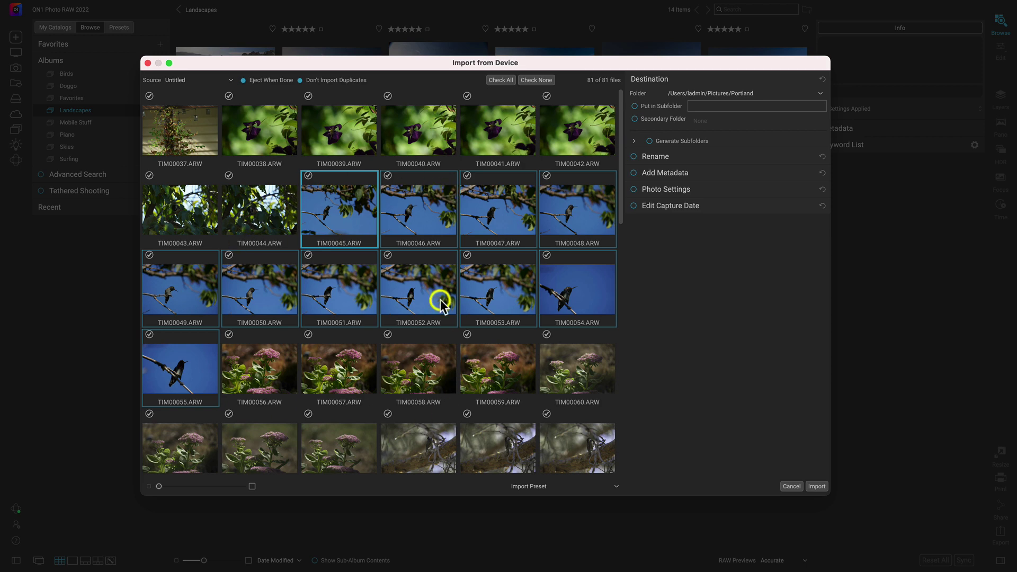
scroll(344, 287, "down", 1)
scroll(345, 282, "down", 10)
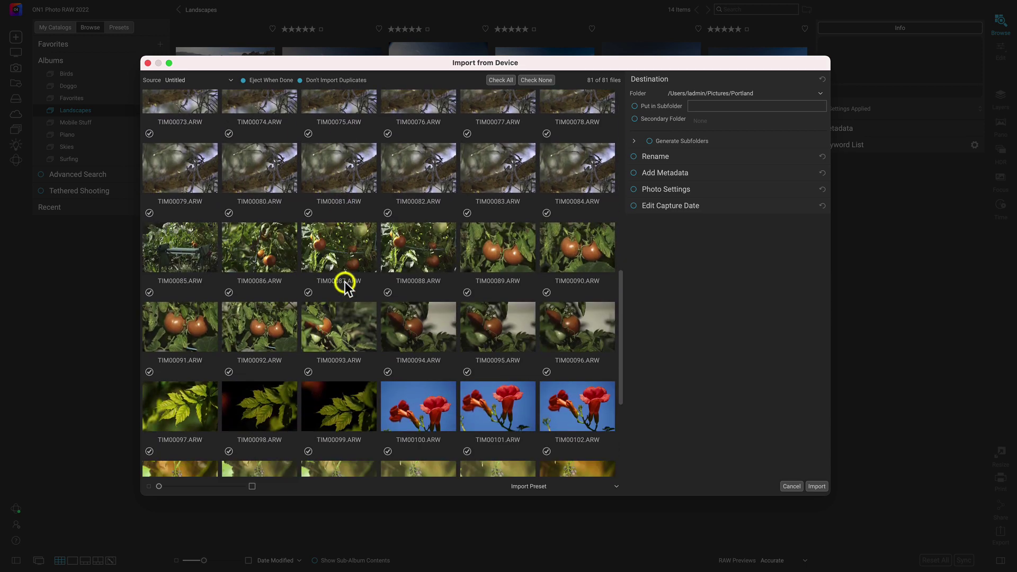
scroll(345, 282, "up", 5)
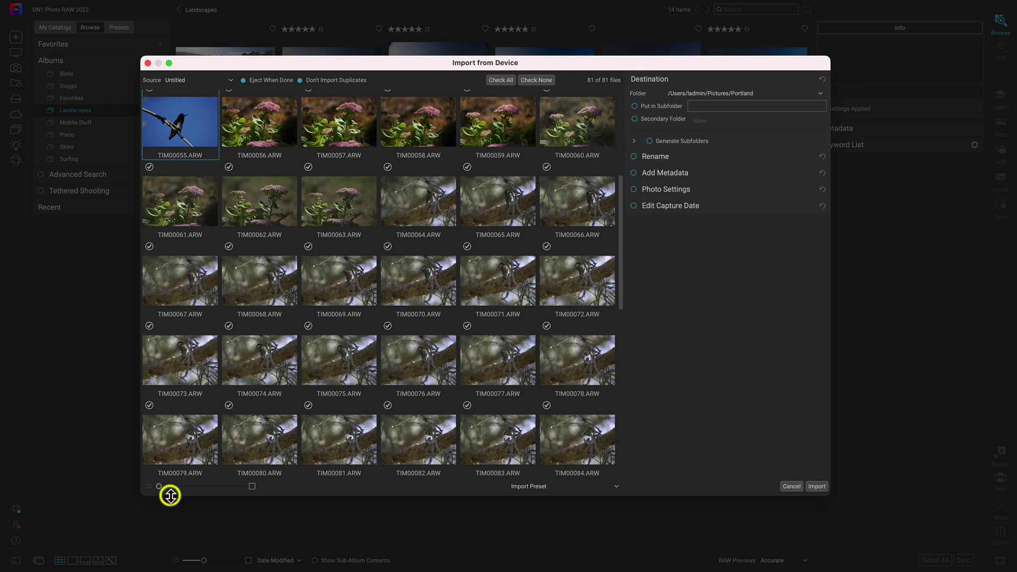
mouse_move(159, 488)
left_mouse_down()
mouse_move(236, 494)
mouse_move(166, 481)
left_mouse_up()
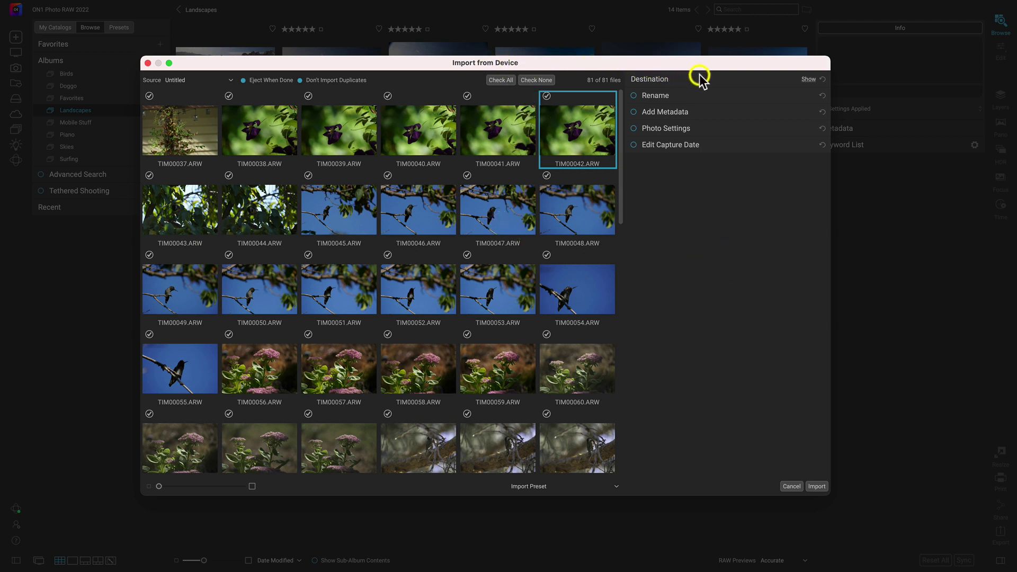
Examine the Add Metadata, Photo Settings and Edit Capture Date options, collapse them and expand the Destination options.
mouse_move(771, 84)
mouse_move(711, 104)
mouse_move(736, 143)
left_click(808, 145)
left_click(809, 125)
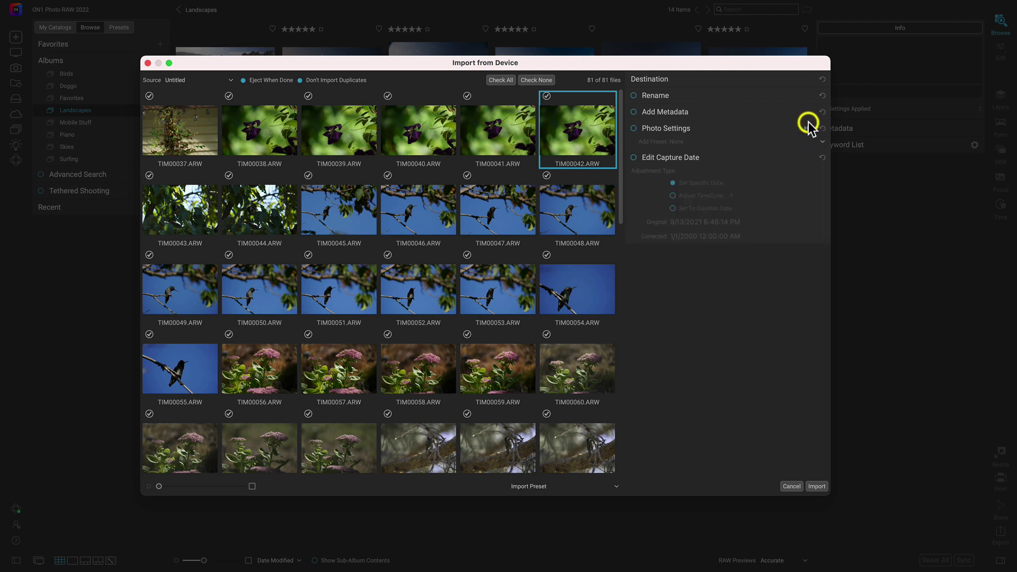
left_click(808, 113)
left_click(808, 112)
left_click(809, 130)
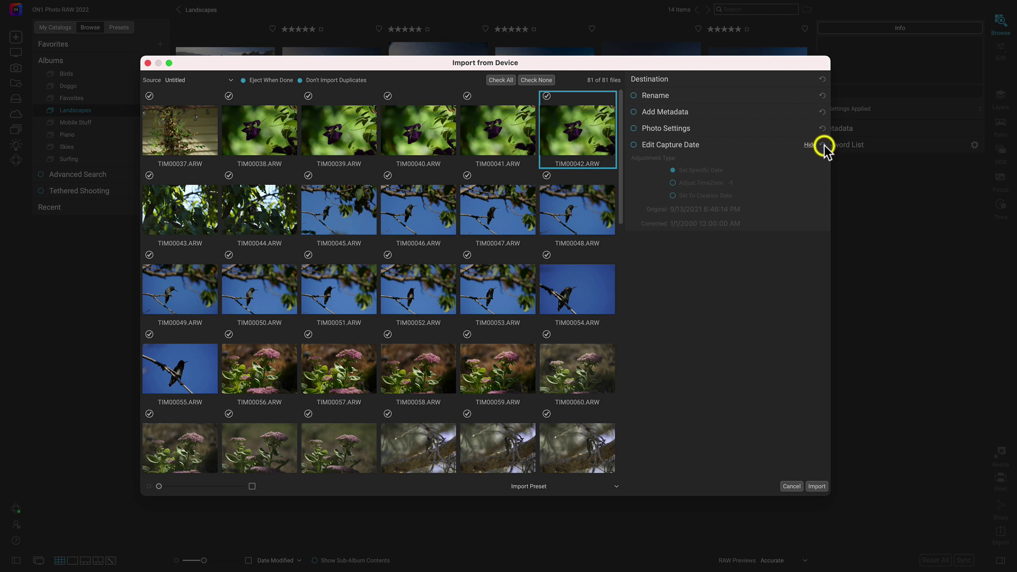
left_click(811, 145)
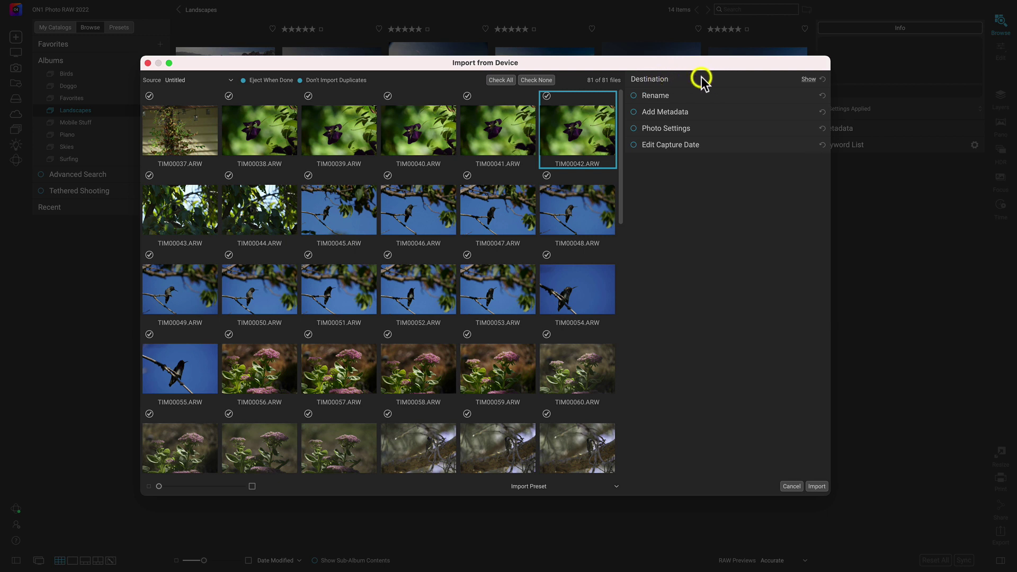
left_click(809, 80)
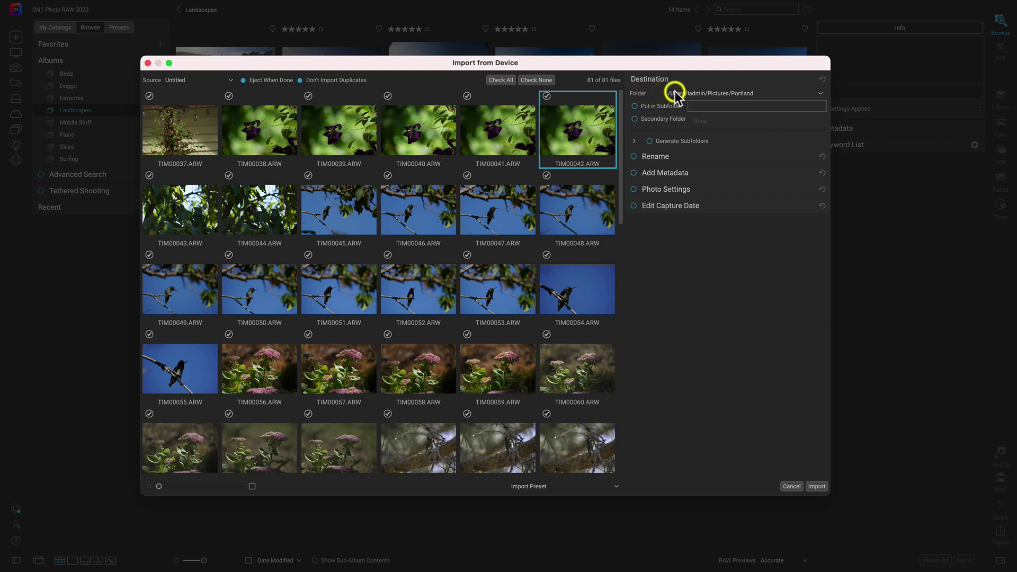
left_click(817, 94)
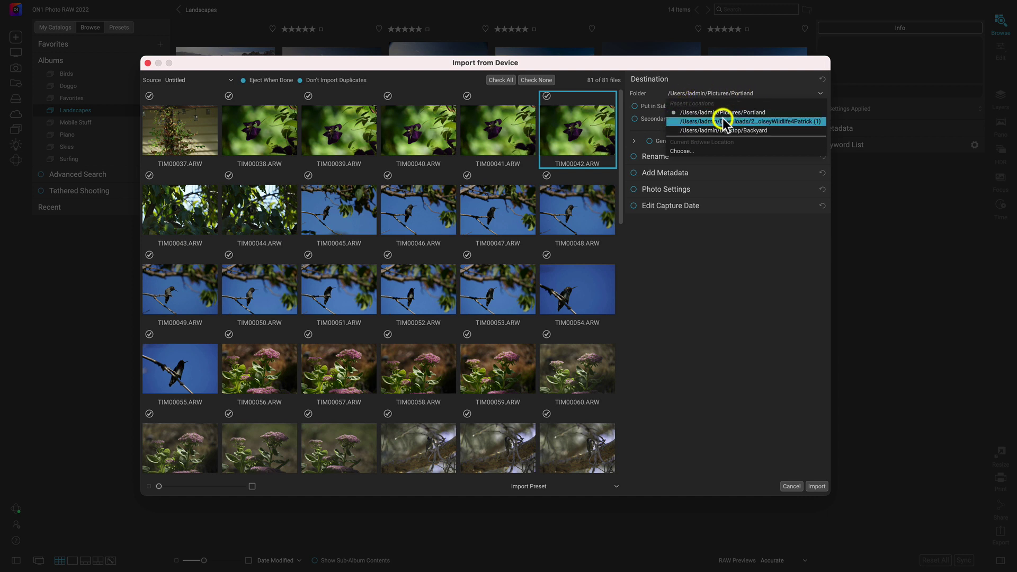
left_click(682, 151)
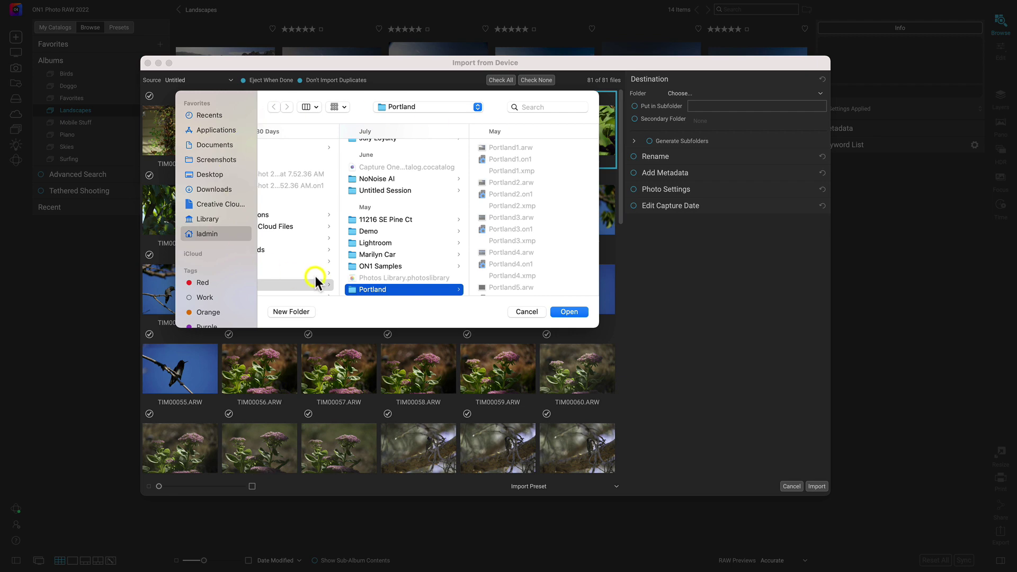
left_click(533, 312)
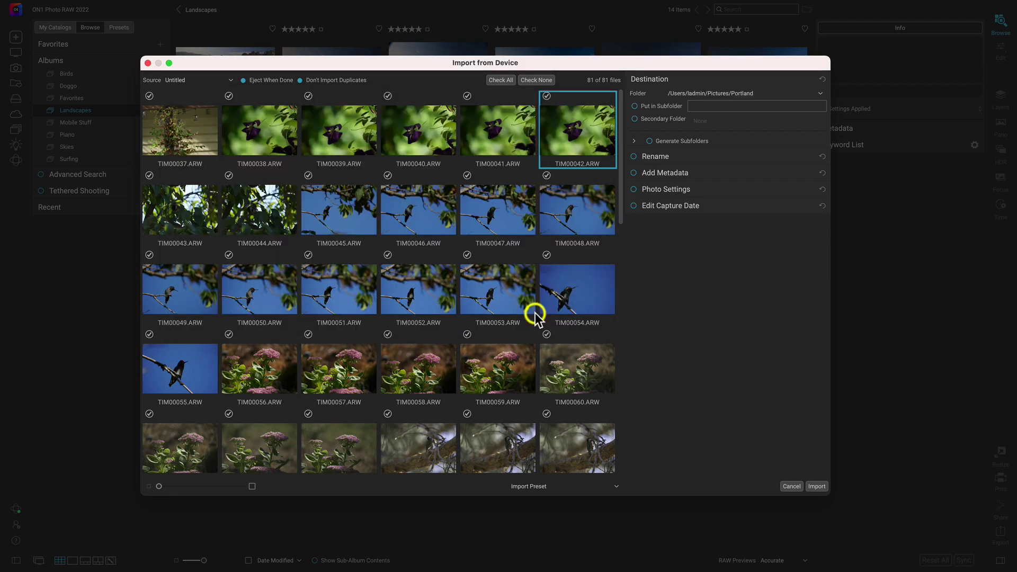
Set the destination to the Backyard folder on the Desktop and put the photos in a subfolder named September.
left_click(816, 93)
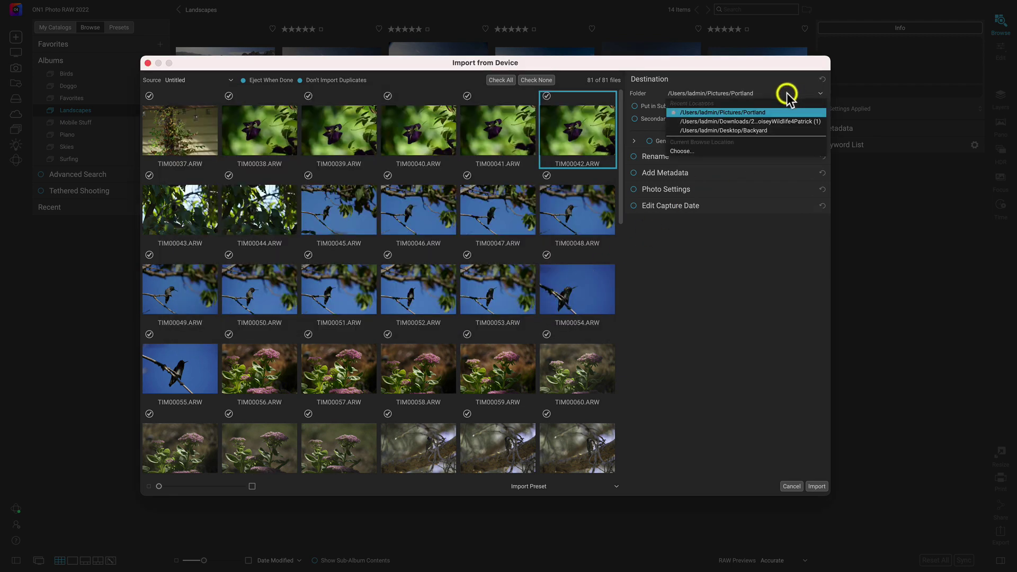
left_click(731, 131)
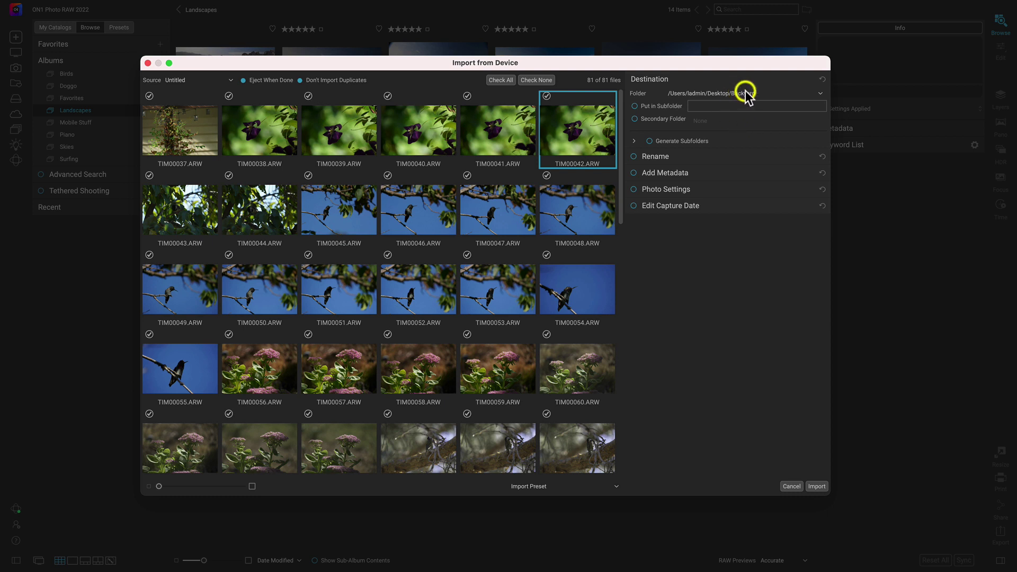
left_click(634, 107)
left_click(706, 108)
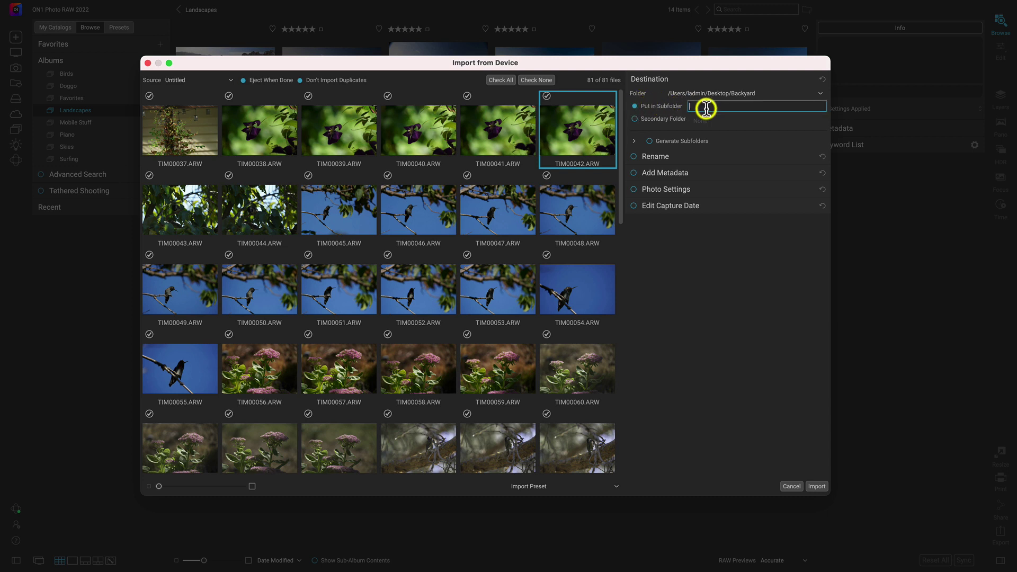
type("September")
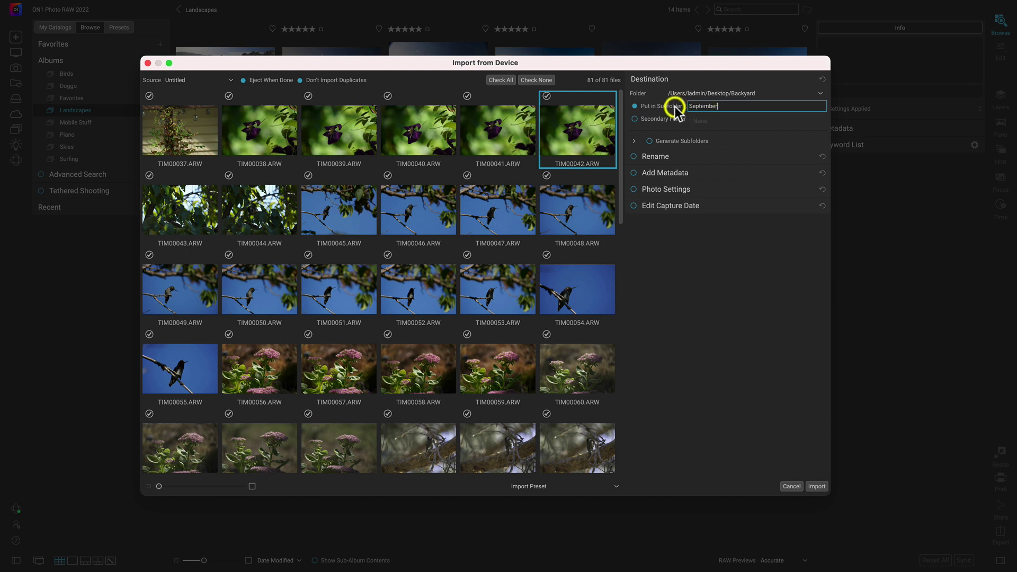
Enable the secondary folder and set it to a new Desktop folder named Backyard Backup.
left_click(635, 118)
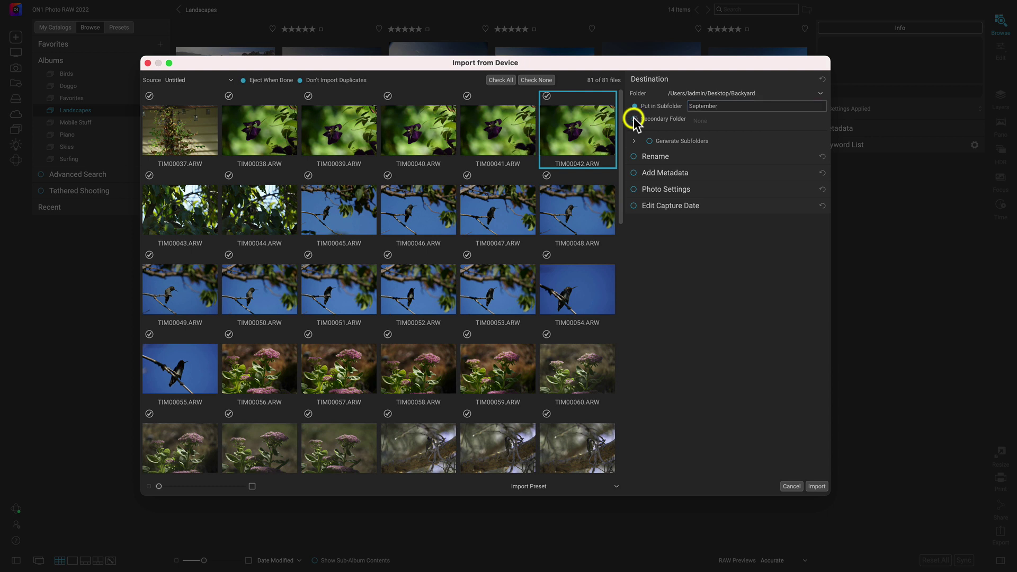
left_click(810, 121)
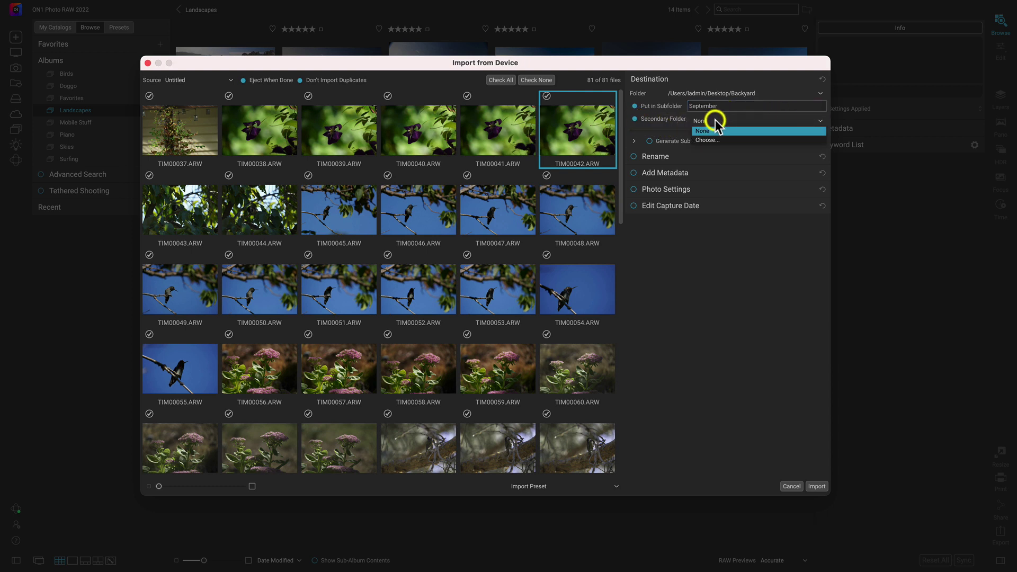
left_click(708, 140)
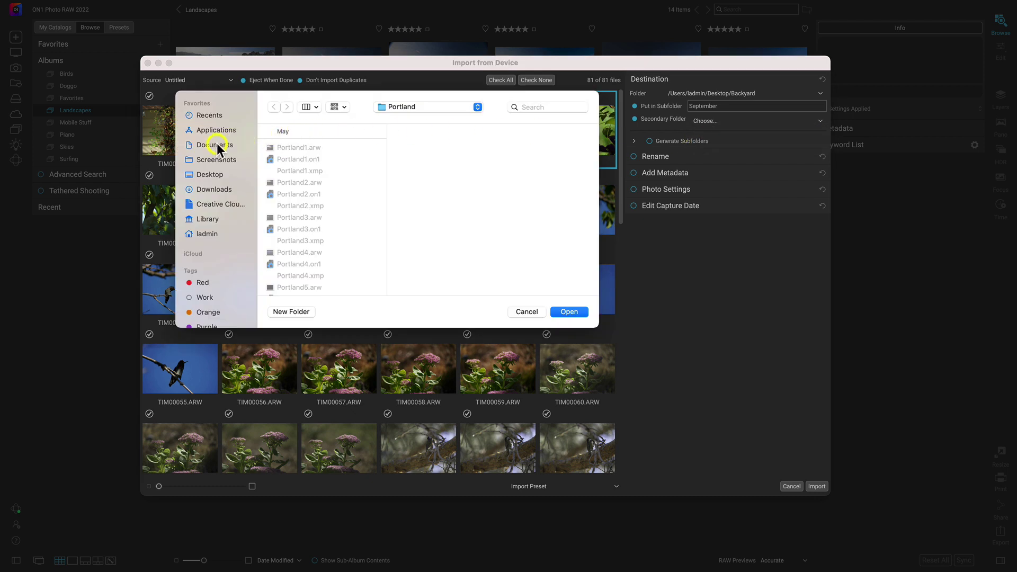
left_click(210, 175)
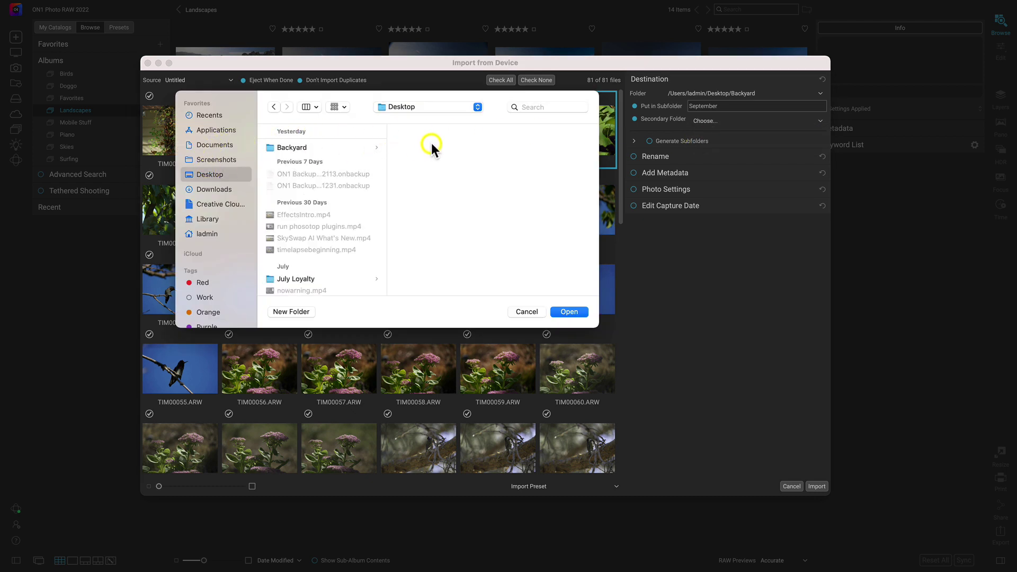
left_click(294, 311)
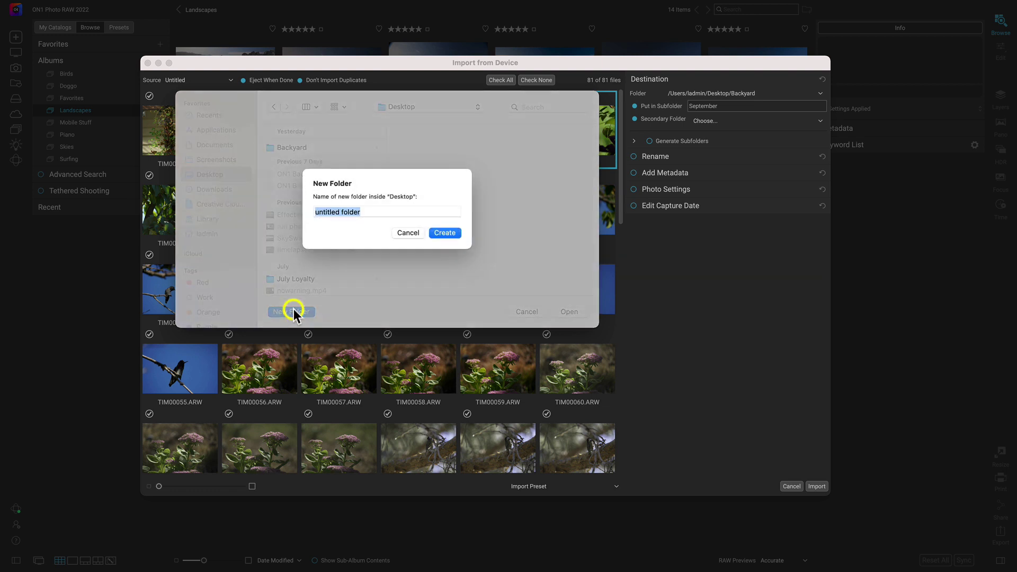
type("Backyar")
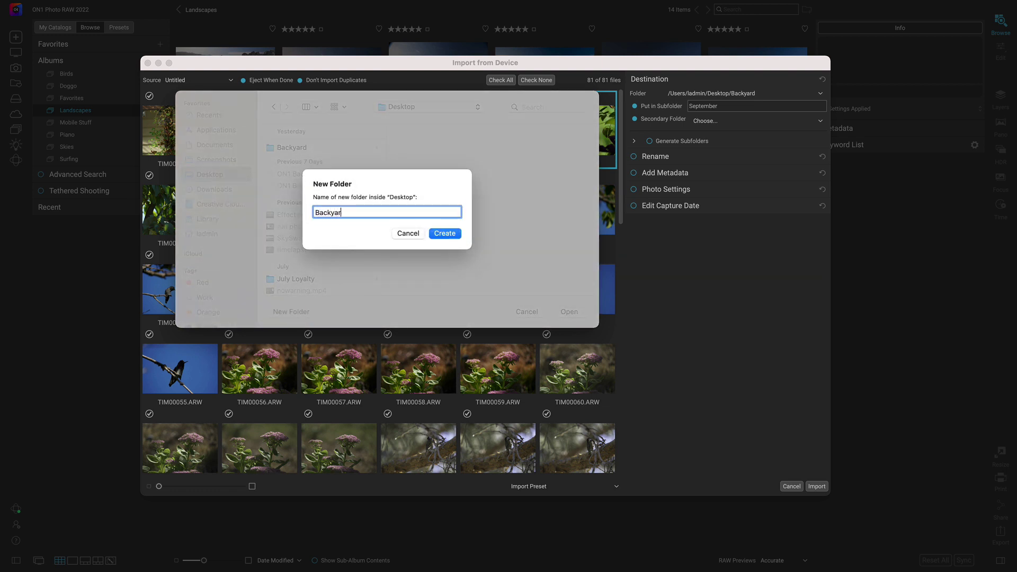
type("d Backup")
left_click(453, 233)
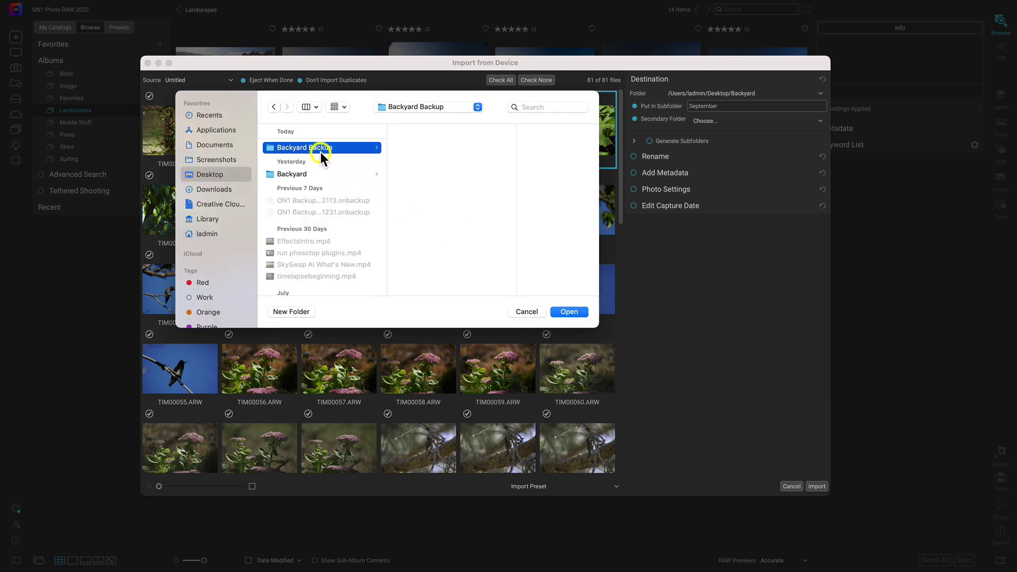
left_click(572, 313)
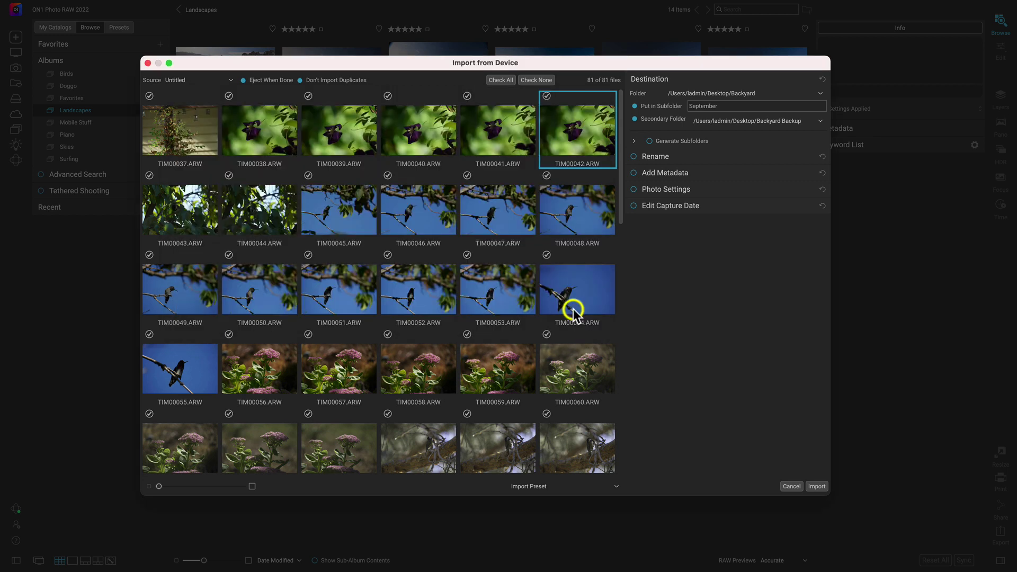
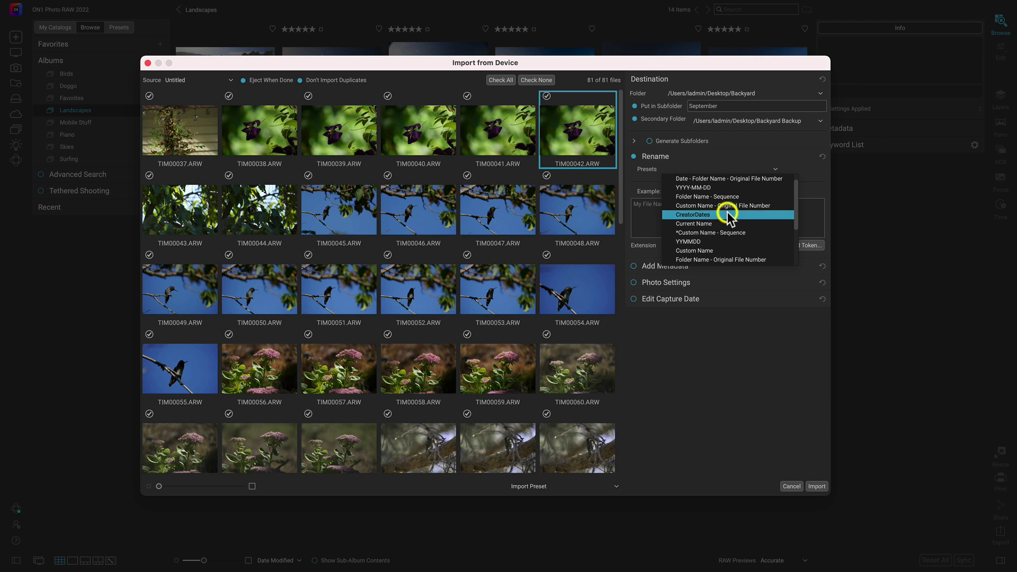
Base the file renaming on the Custom Name - Sequence preset and replace its custom text with Backyard.
left_click(708, 235)
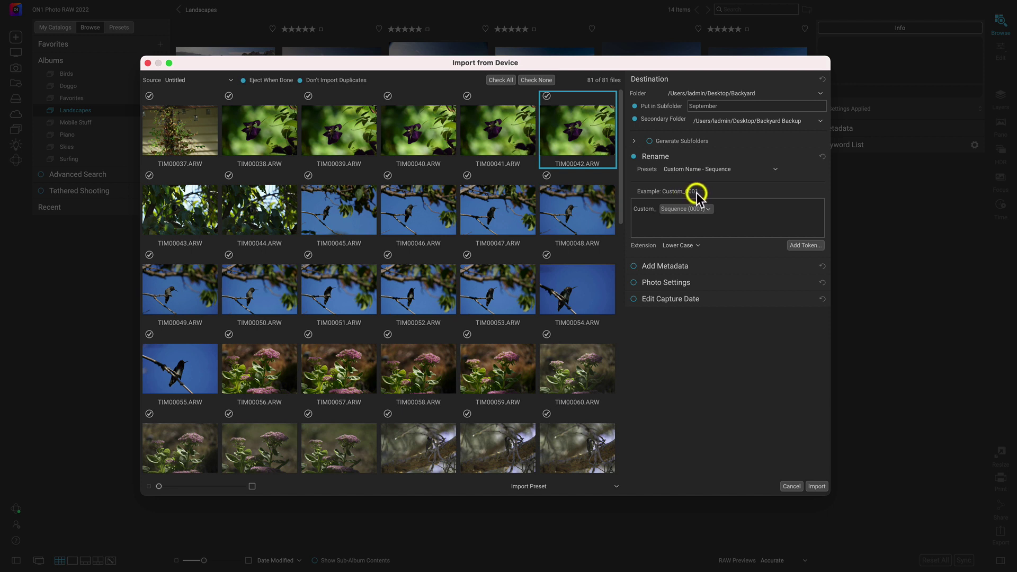
double_click(658, 207)
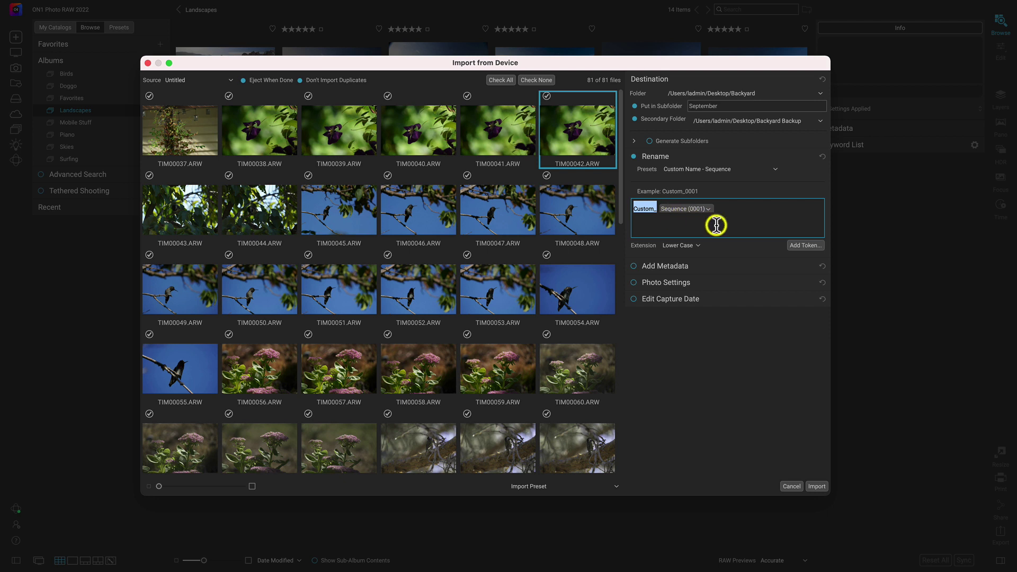
key("BackSpace")
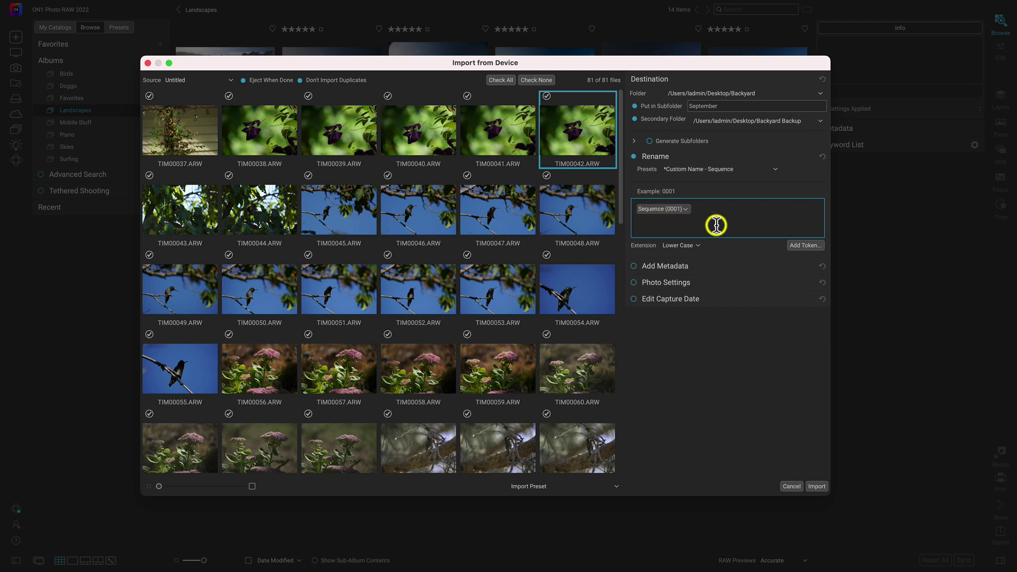
type("Backyard")
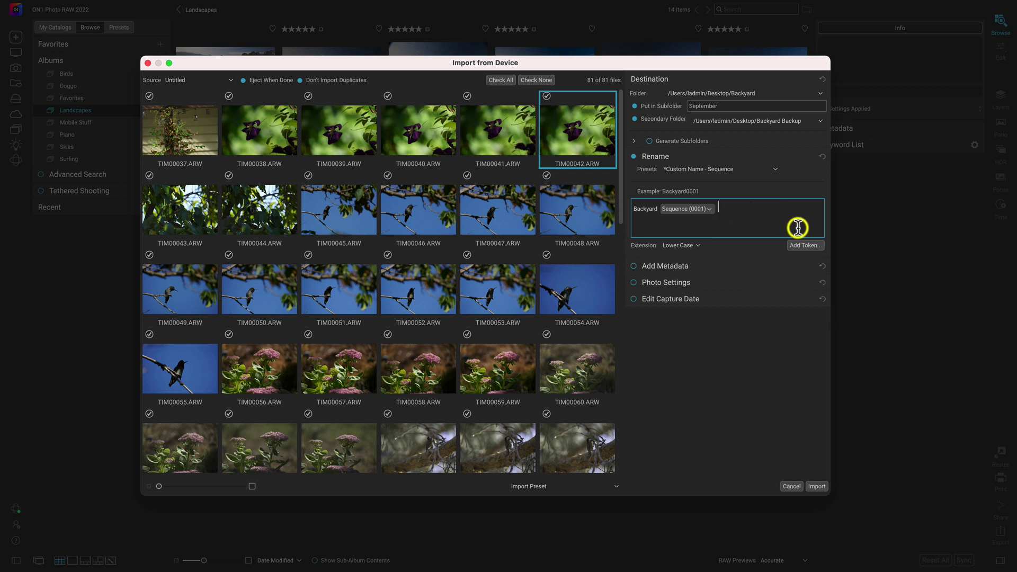
Add a Date (YYYY-MM-DD) token after the sequence number in the renaming pattern.
left_click(809, 245)
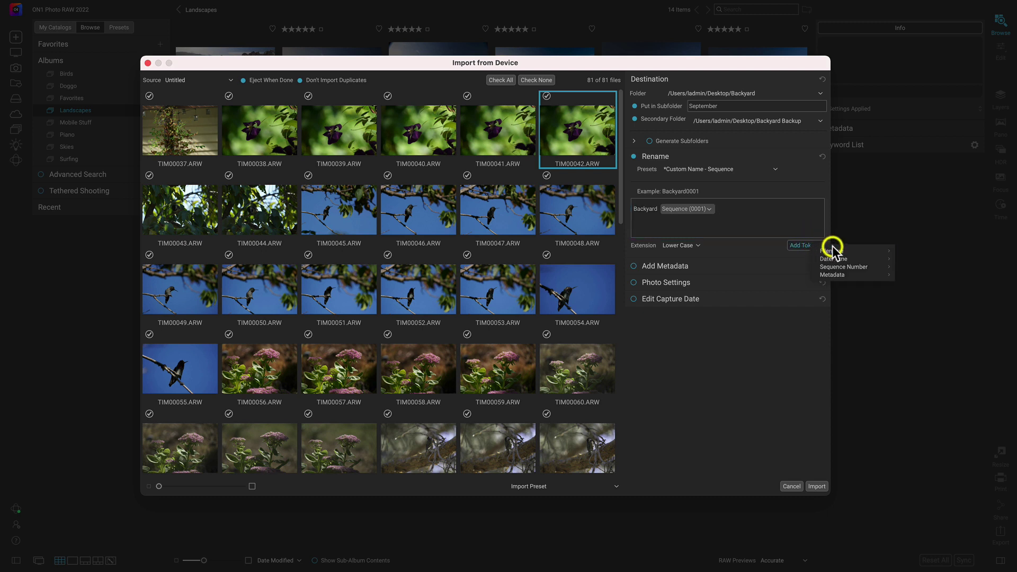
mouse_move(851, 258)
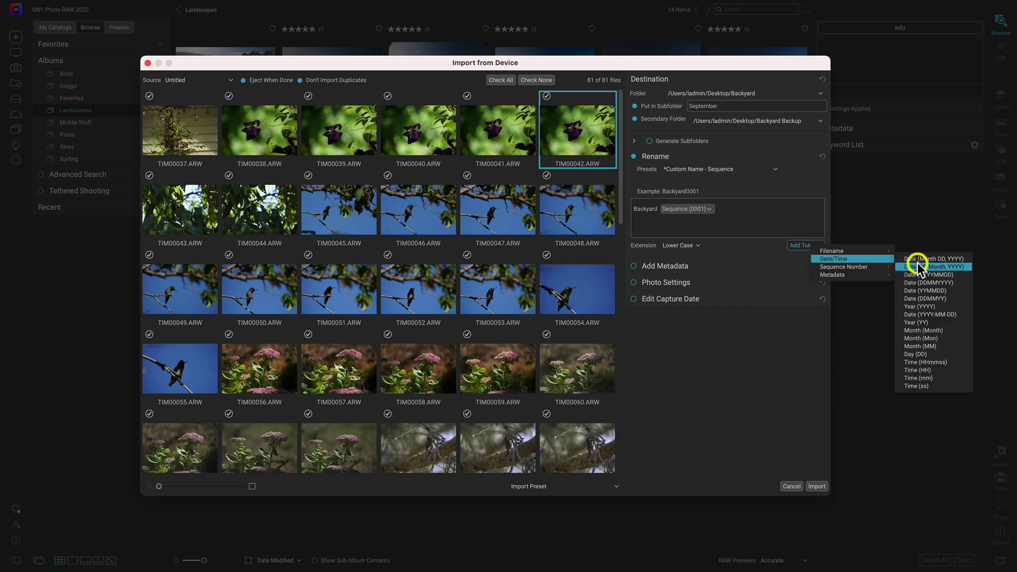
left_click(924, 315)
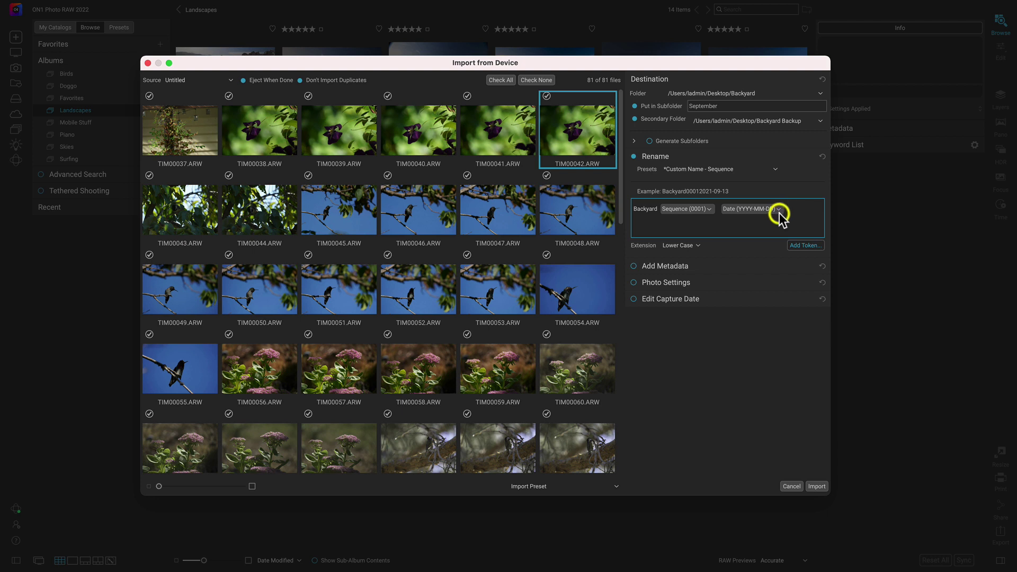
Switch the sequence token to Sequence (01) and remove the date token from the renaming pattern.
left_click(709, 209)
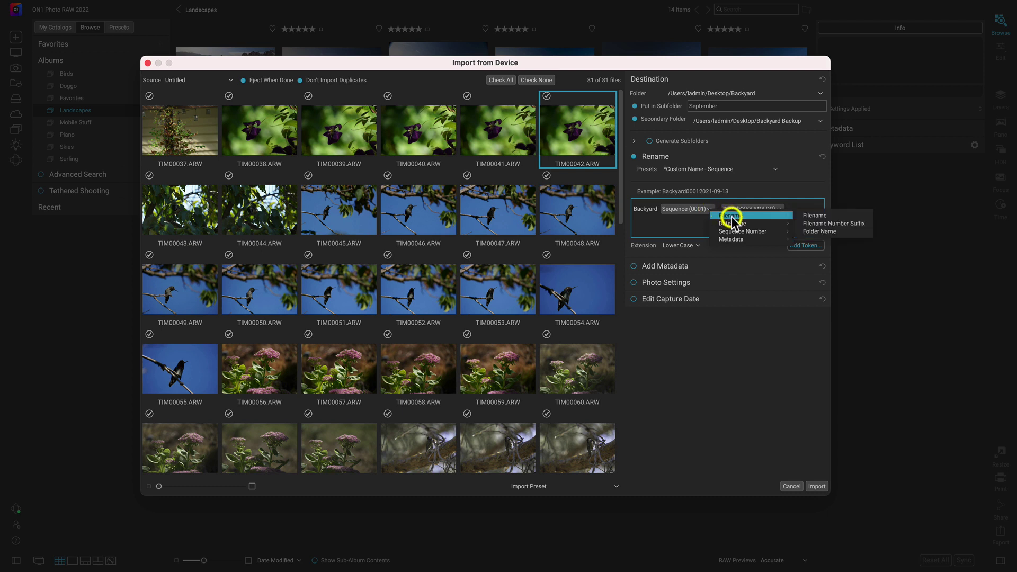
mouse_move(737, 242)
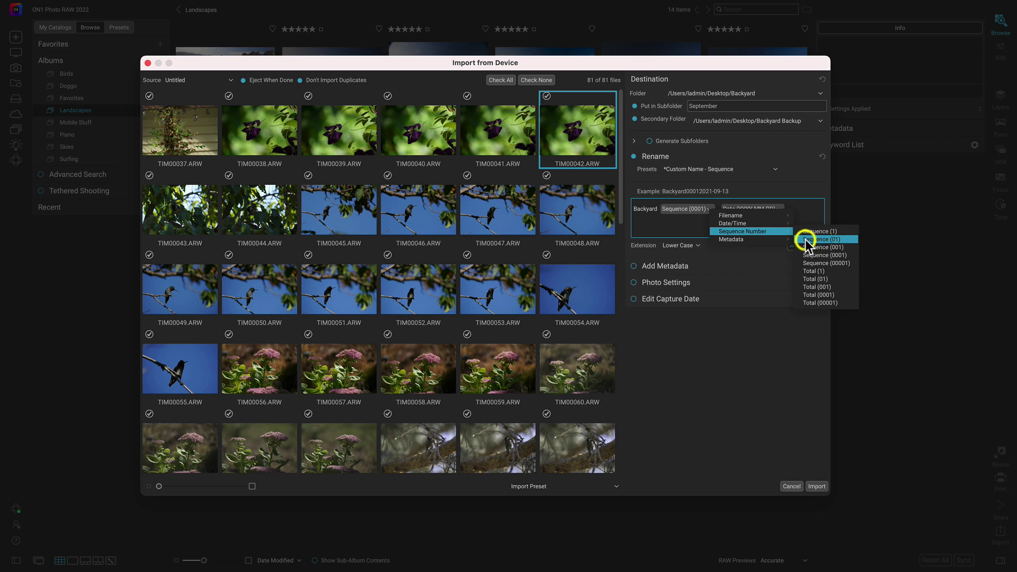
left_click(817, 240)
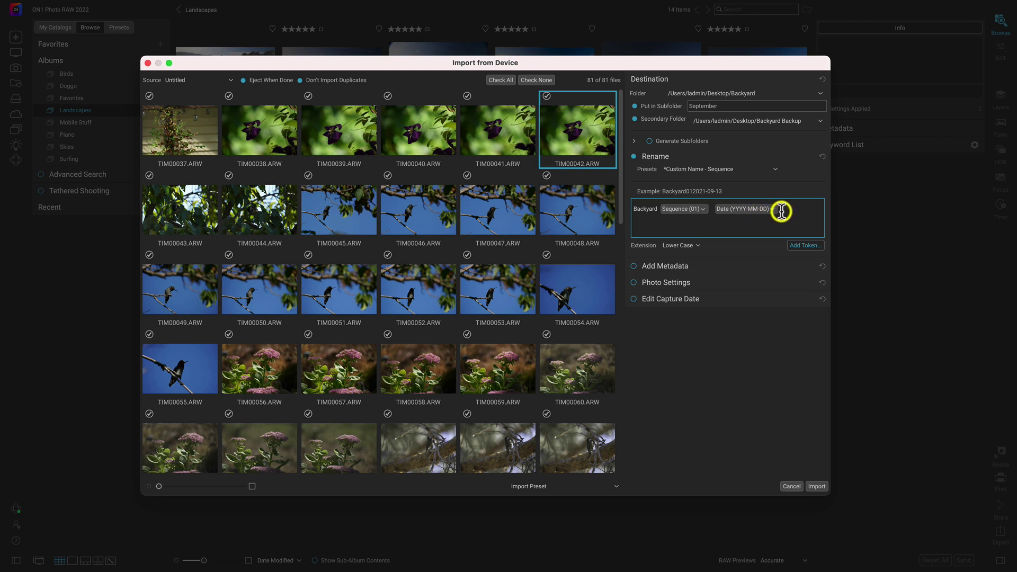
key("BackSpace")
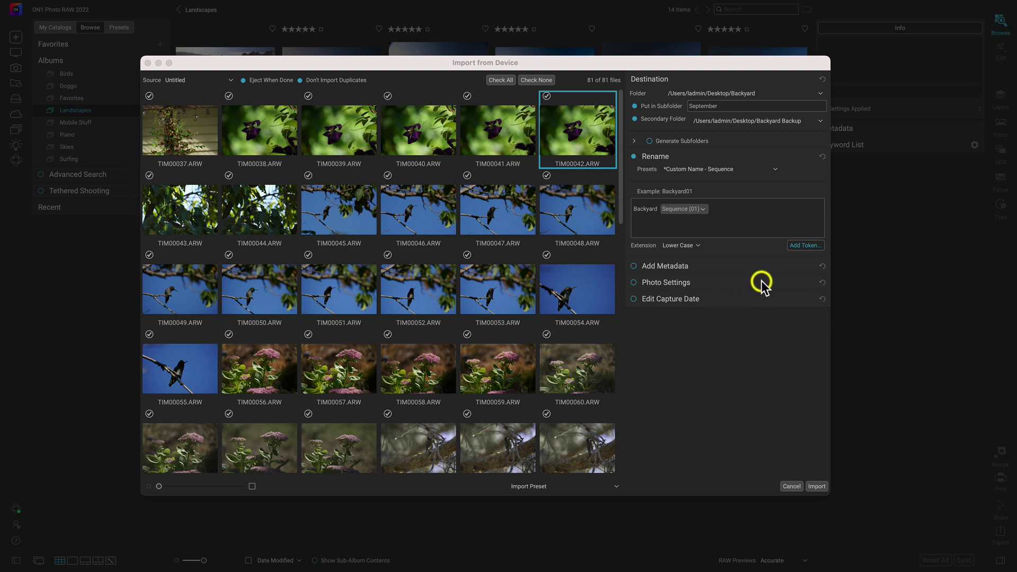
Turn on Add Metadata, fill in the author's name and enter the keywords home, backyard, trees, plants.
left_click(808, 267)
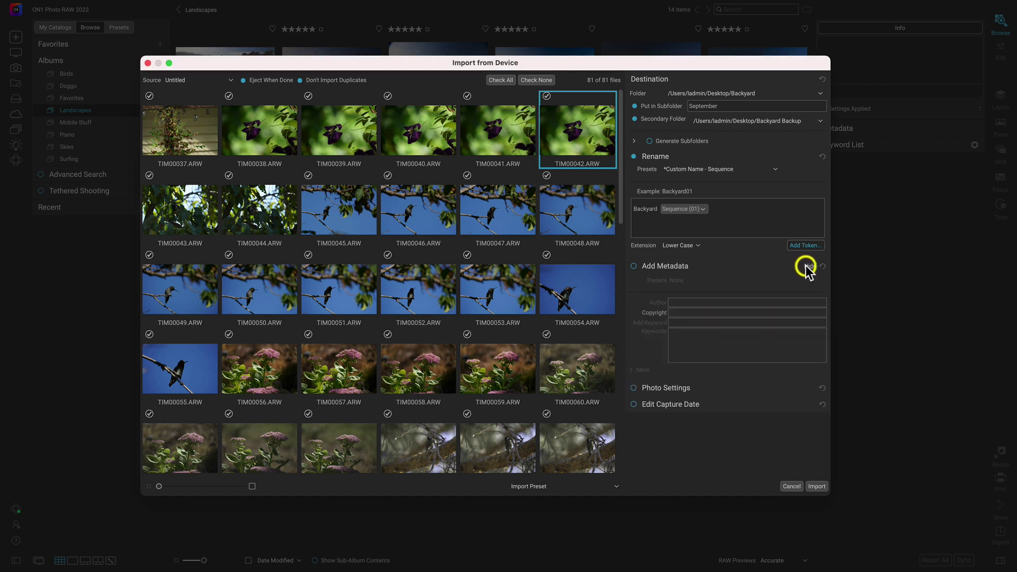
left_click(634, 266)
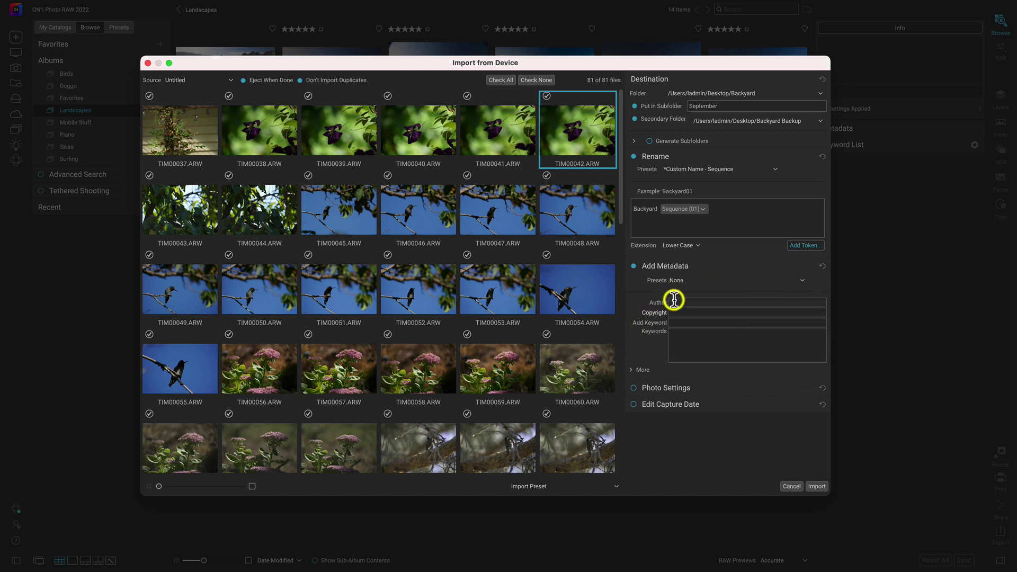
left_click(783, 279)
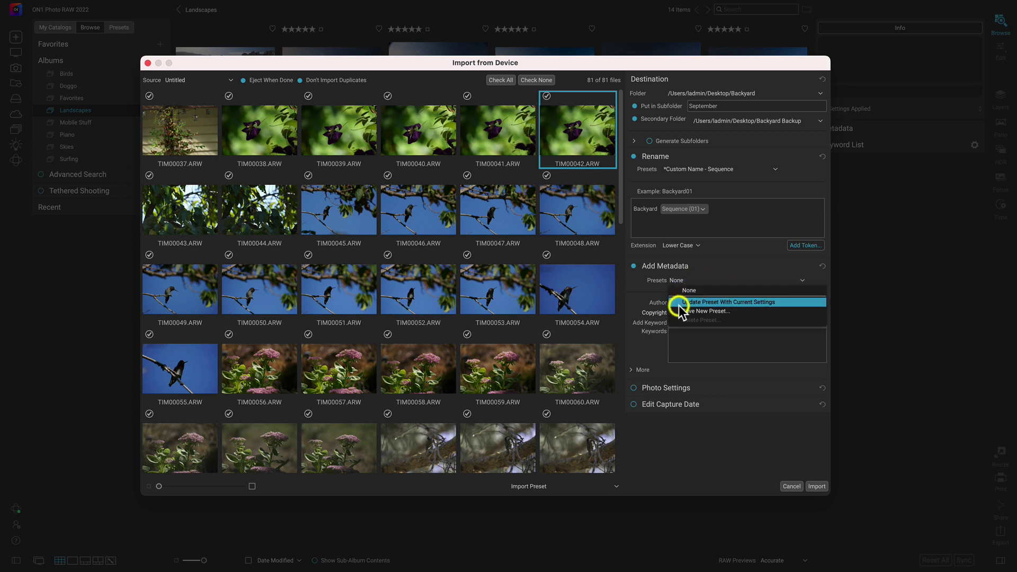
left_click(725, 282)
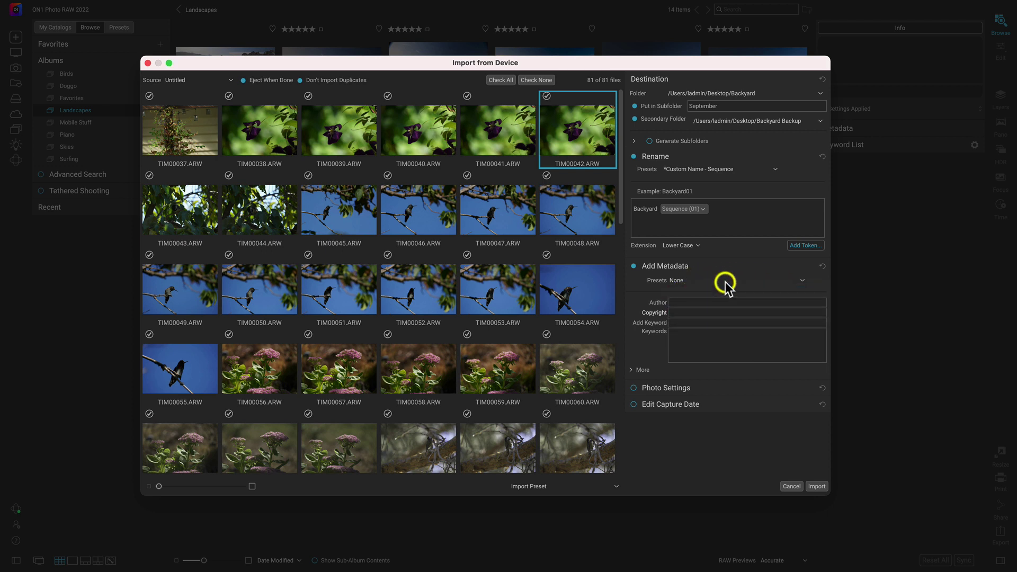
left_click(686, 302)
type("Dylan kotecki")
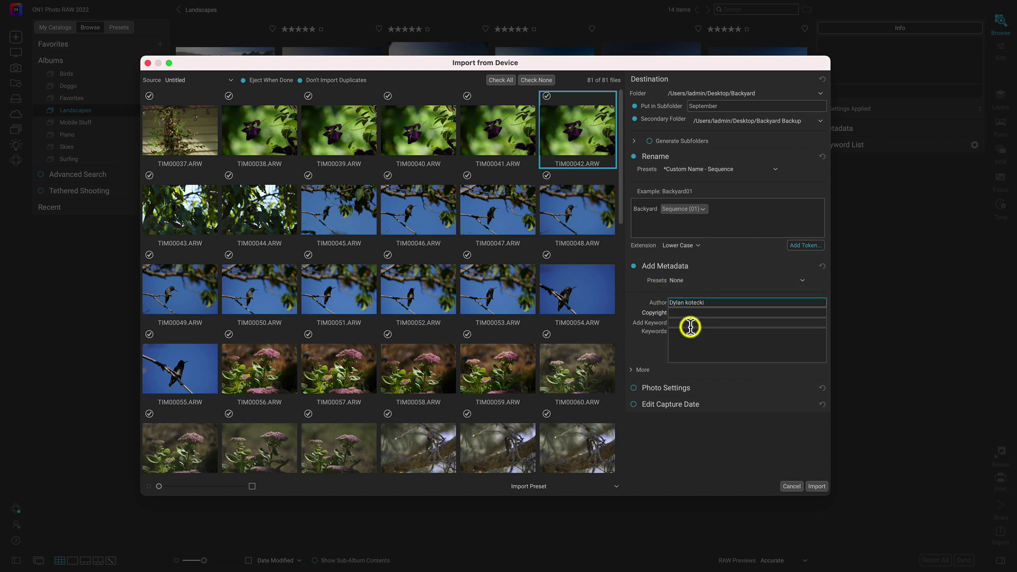
left_click(691, 331)
type("home, backyard")
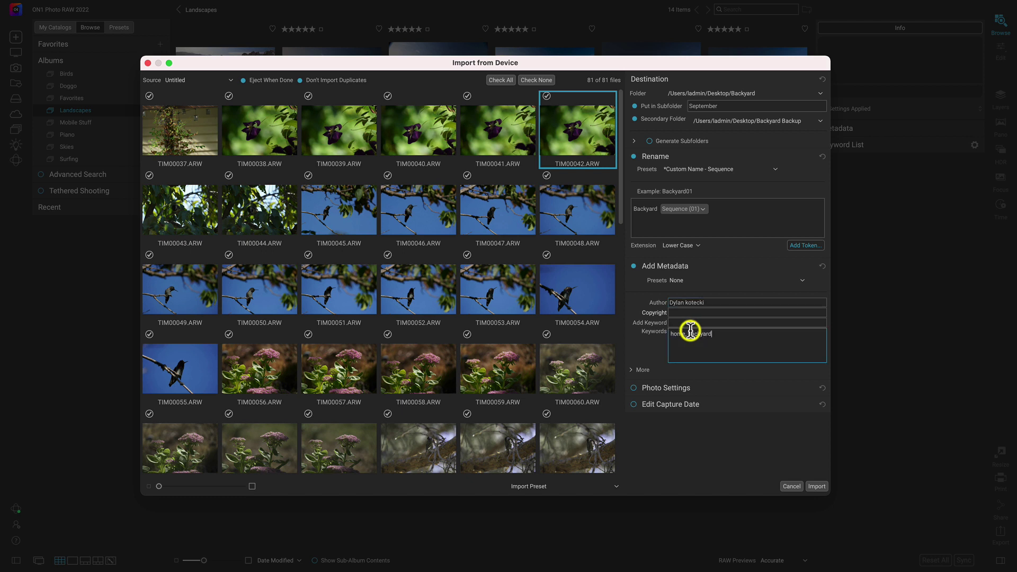
type(", trees, plants")
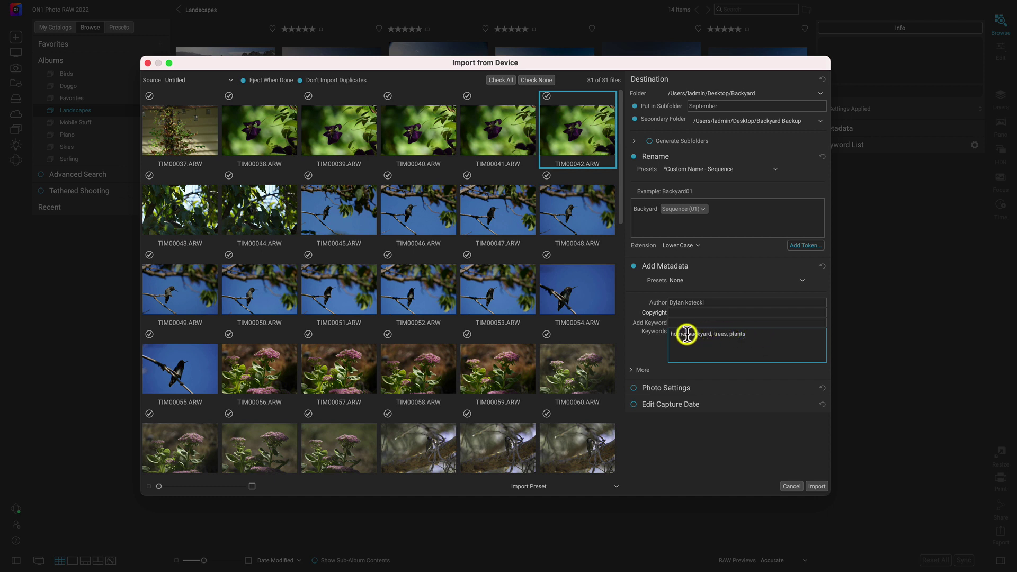
Expand the additional metadata fields, look through the contact, content, image, status and copyright entries, and collapse them.
left_click(631, 369)
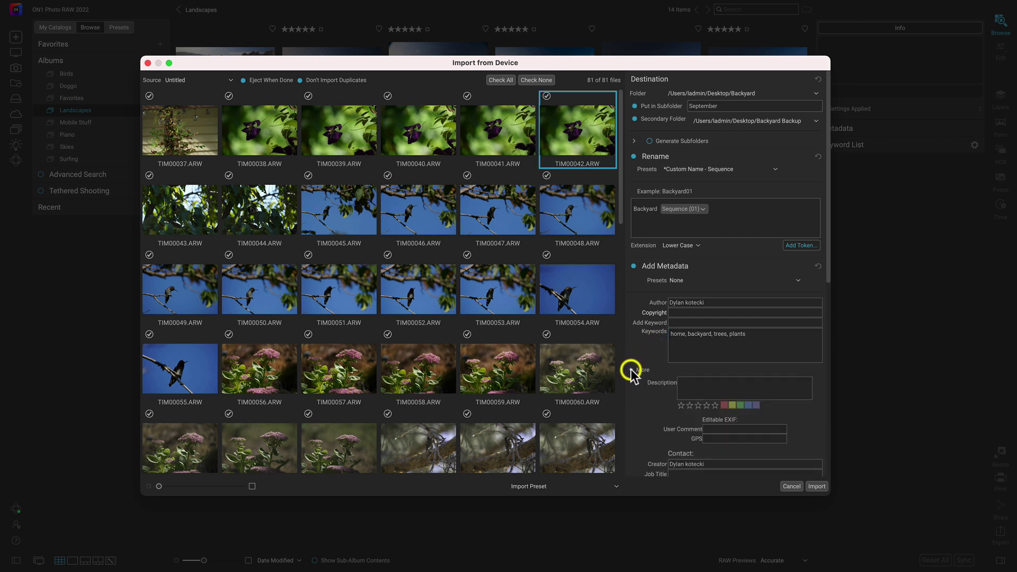
scroll(641, 388, "down", 5)
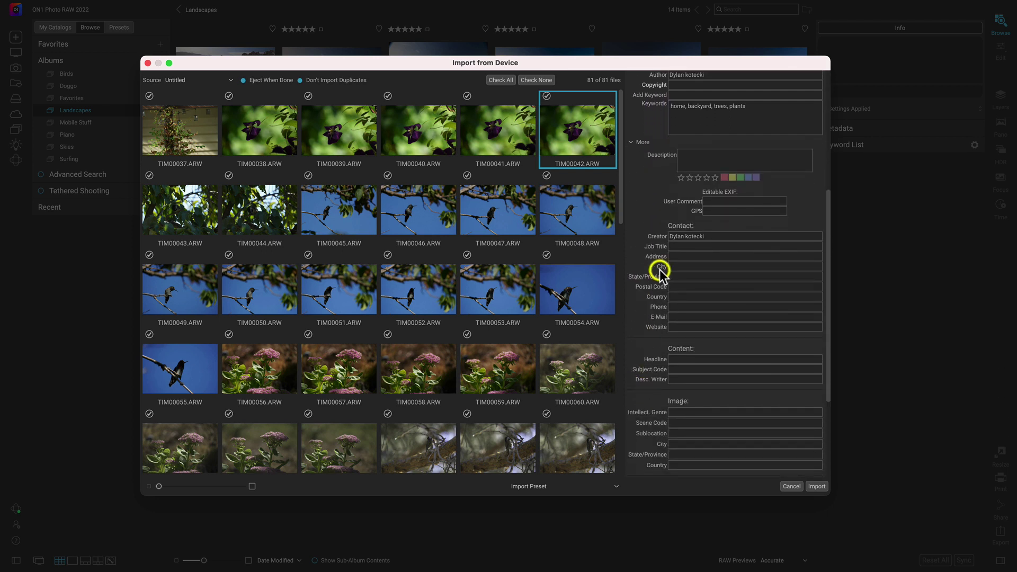
scroll(703, 181, "down", 5)
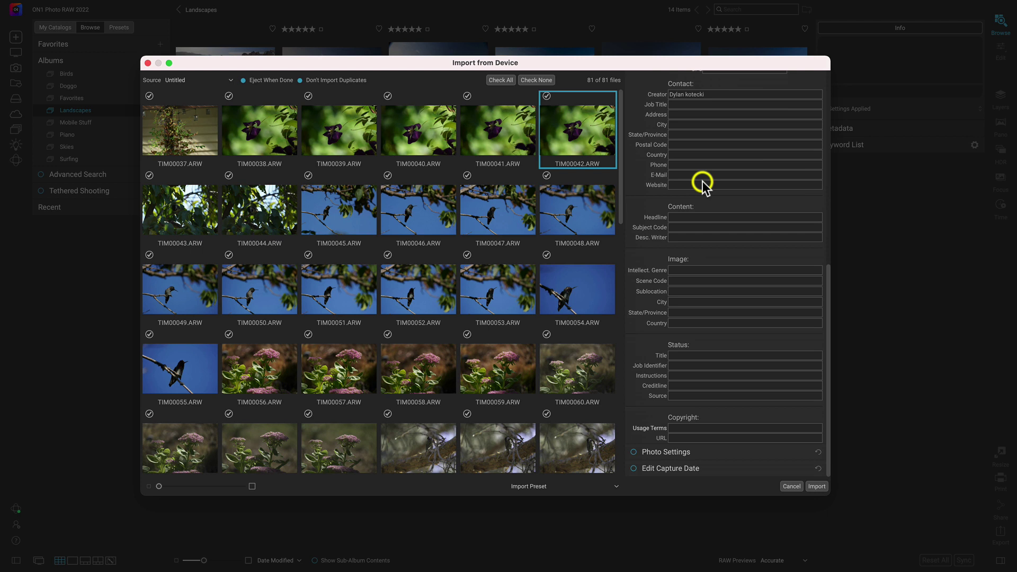
scroll(702, 181, "up", 3)
scroll(703, 182, "up", 1)
scroll(703, 182, "down", 4)
scroll(702, 181, "up", 6)
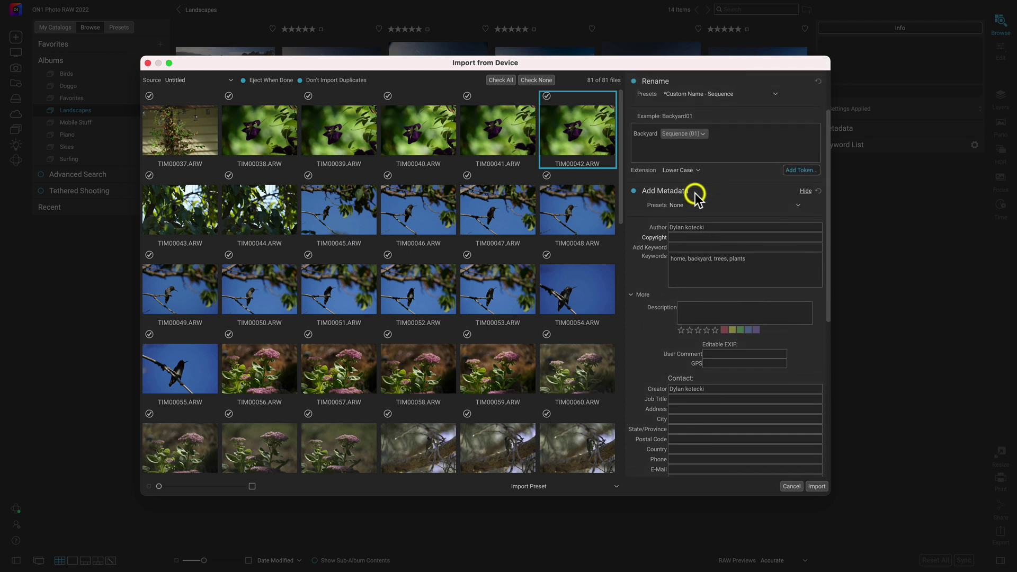
left_click(630, 294)
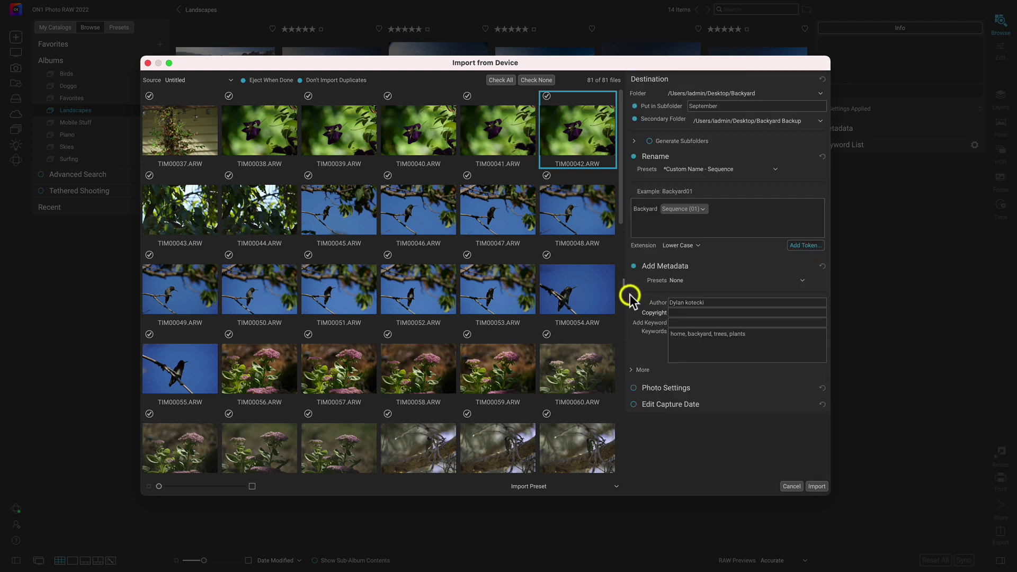
Turn on Photo Settings, browse the available preset categories without choosing one, and turn the option off again.
left_click(810, 389)
left_click(633, 389)
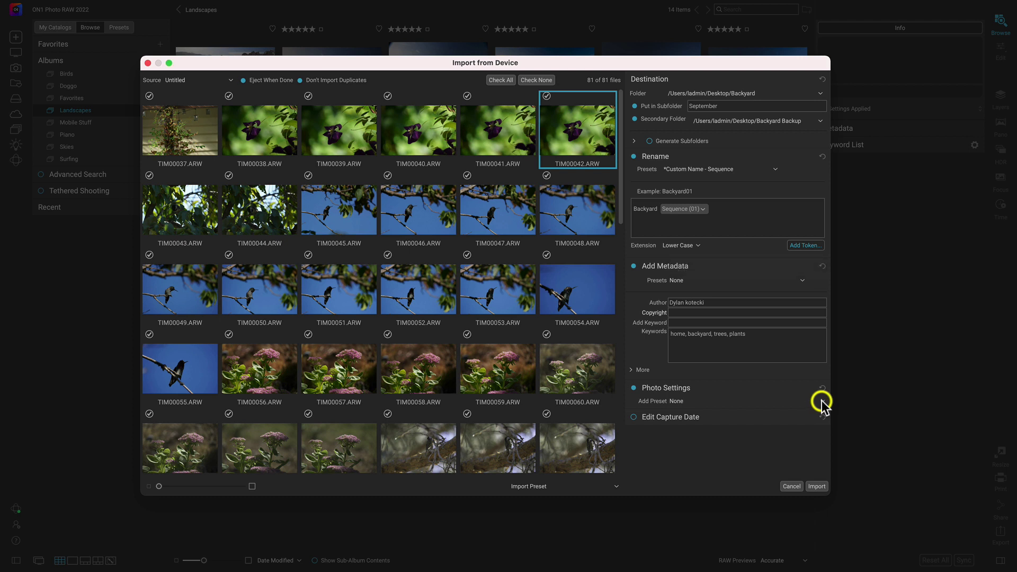
left_click(681, 401)
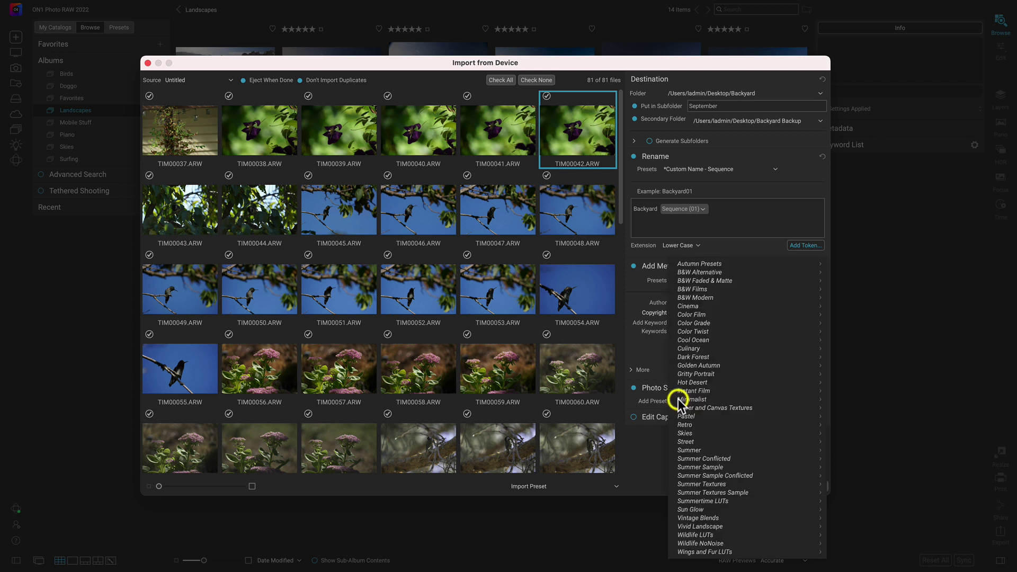
mouse_move(751, 317)
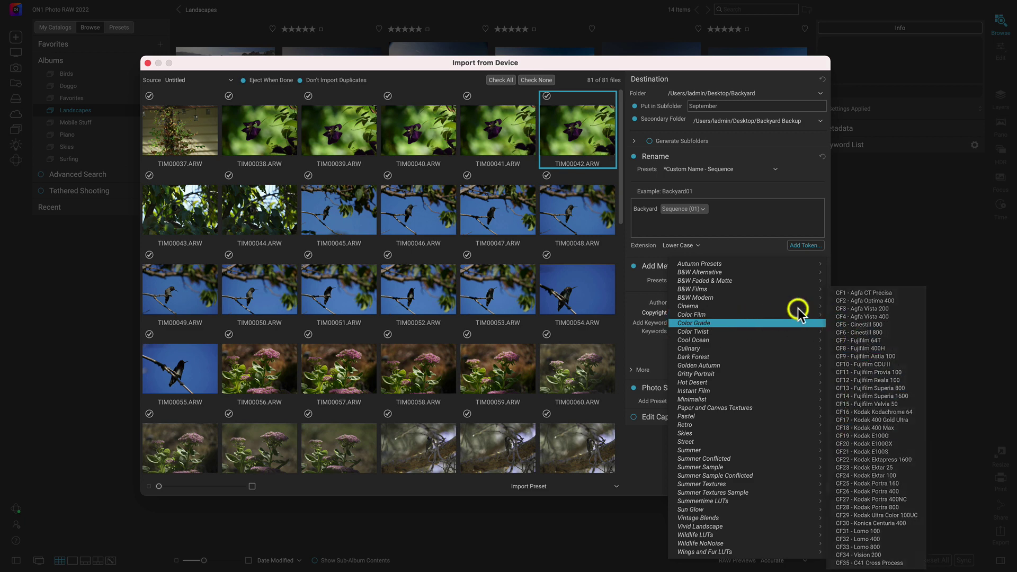
mouse_move(715, 391)
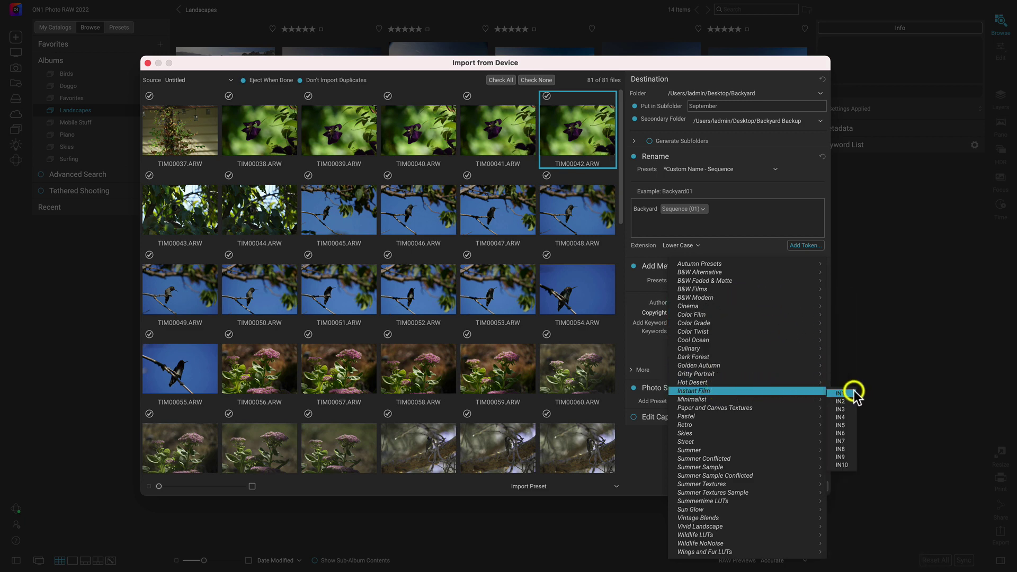
left_click(654, 349)
left_click(634, 388)
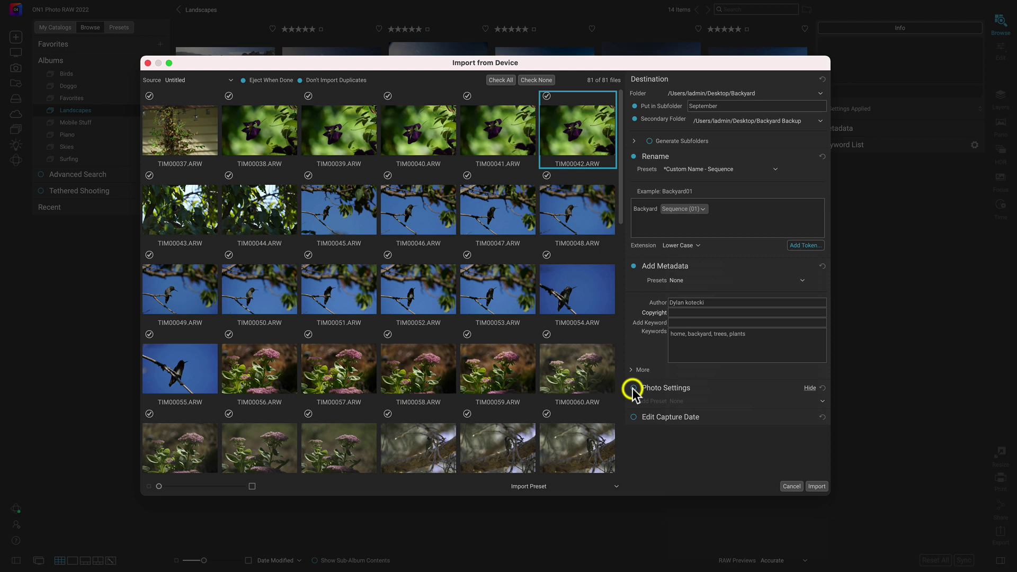
Expand Edit Capture Date, enable it briefly to examine the adjustment types, and turn it off again.
left_click(808, 416)
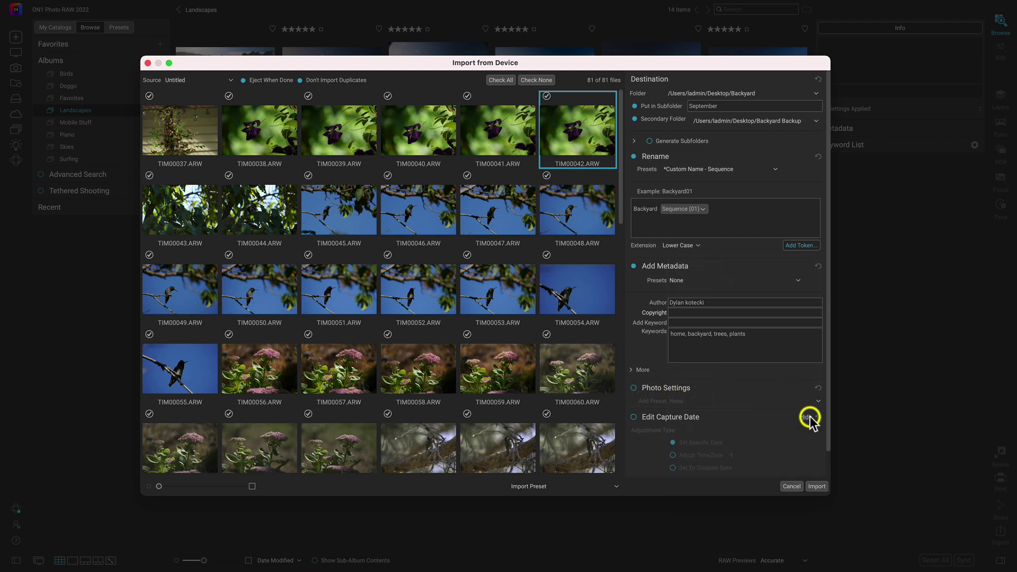
scroll(787, 411, "down", 2)
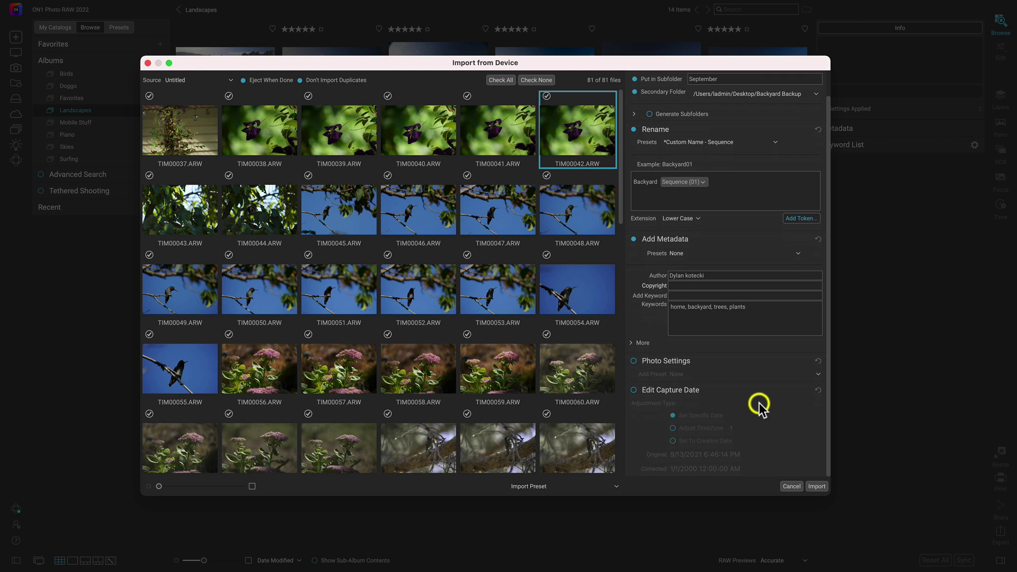
left_click(634, 390)
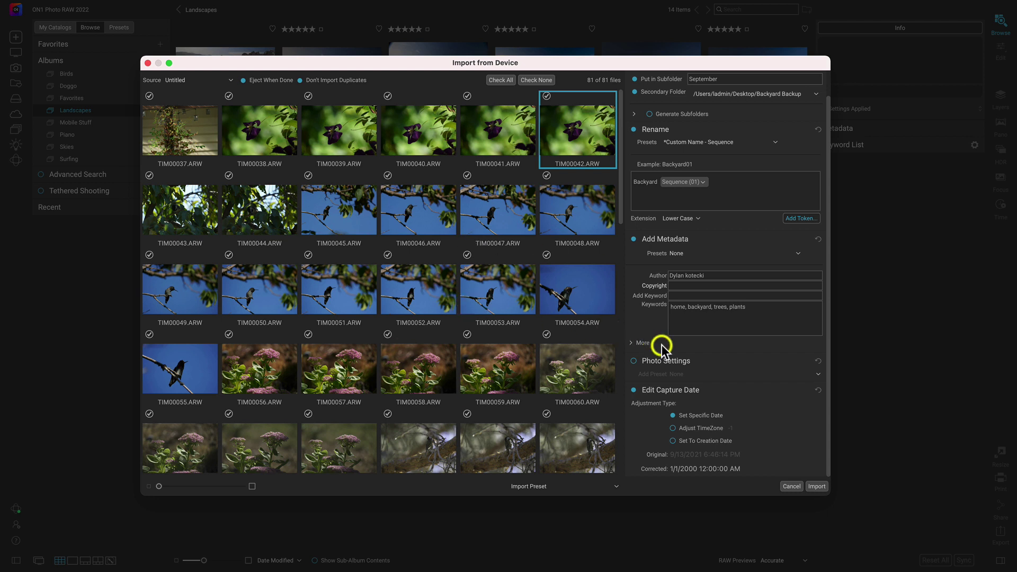
left_click(634, 390)
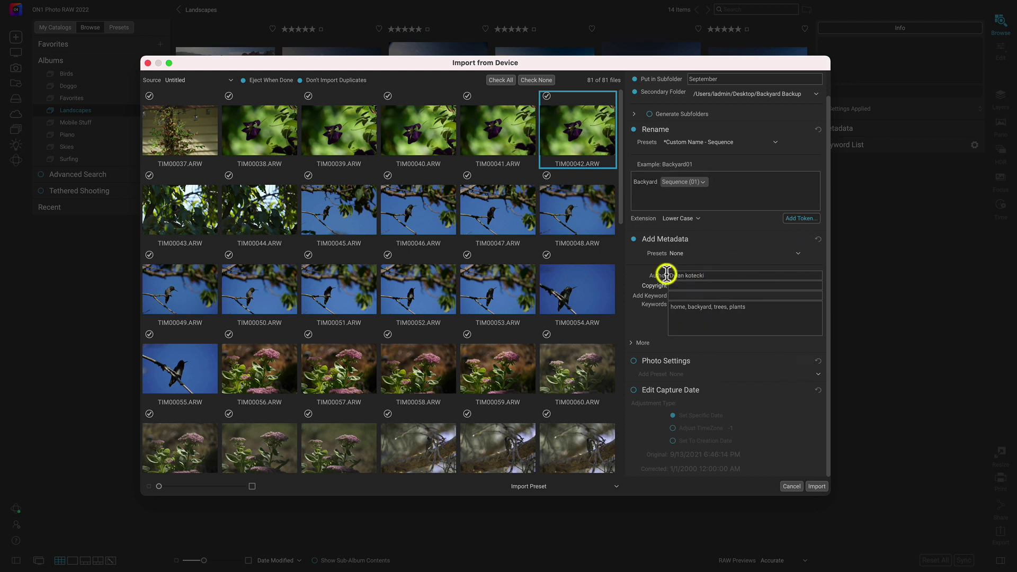
scroll(716, 233, "up", 2)
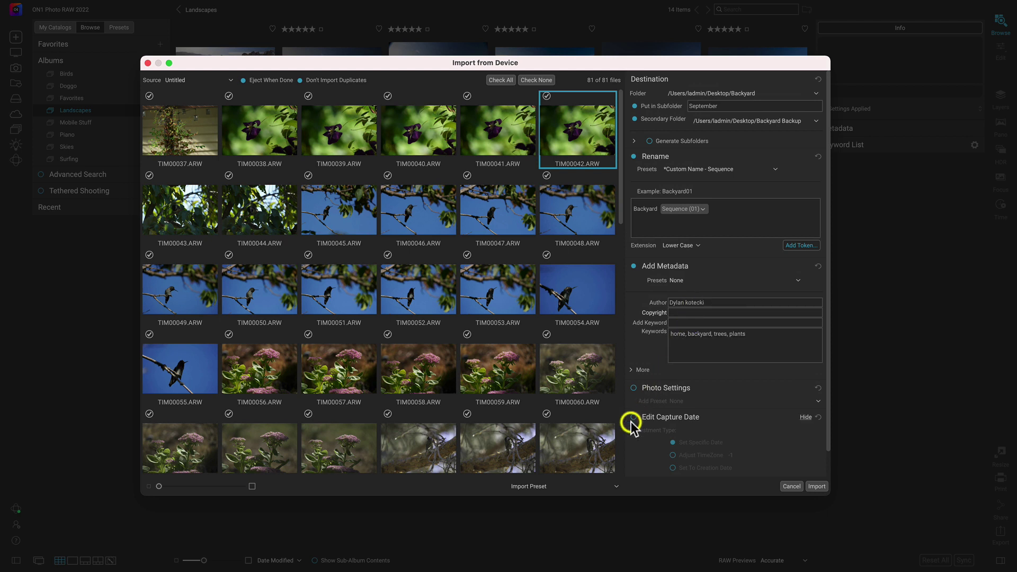
Save the import settings as a new preset named Favorite Import and import the photos.
left_click(605, 485)
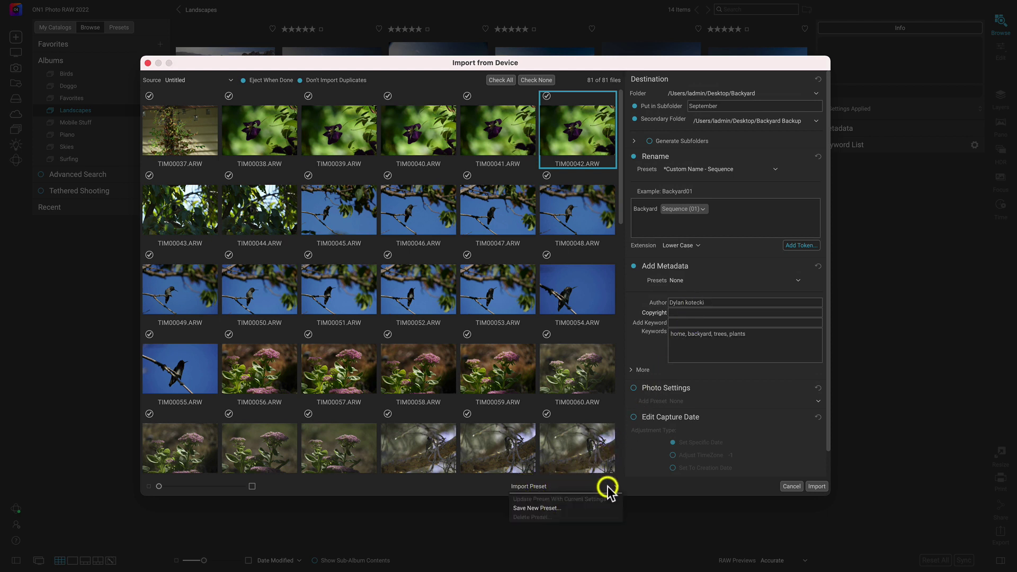
left_click(531, 509)
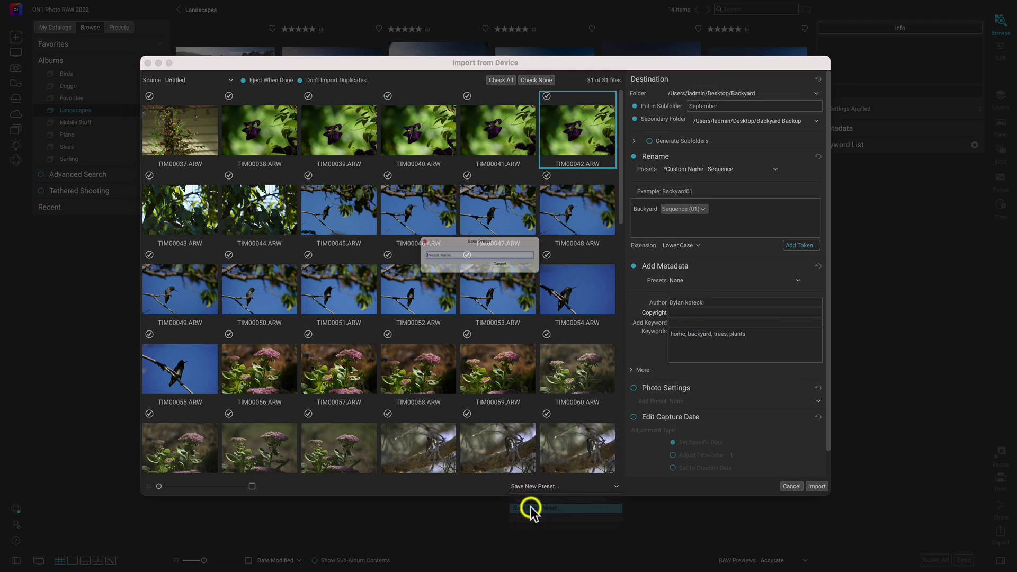
type("Favorite Import")
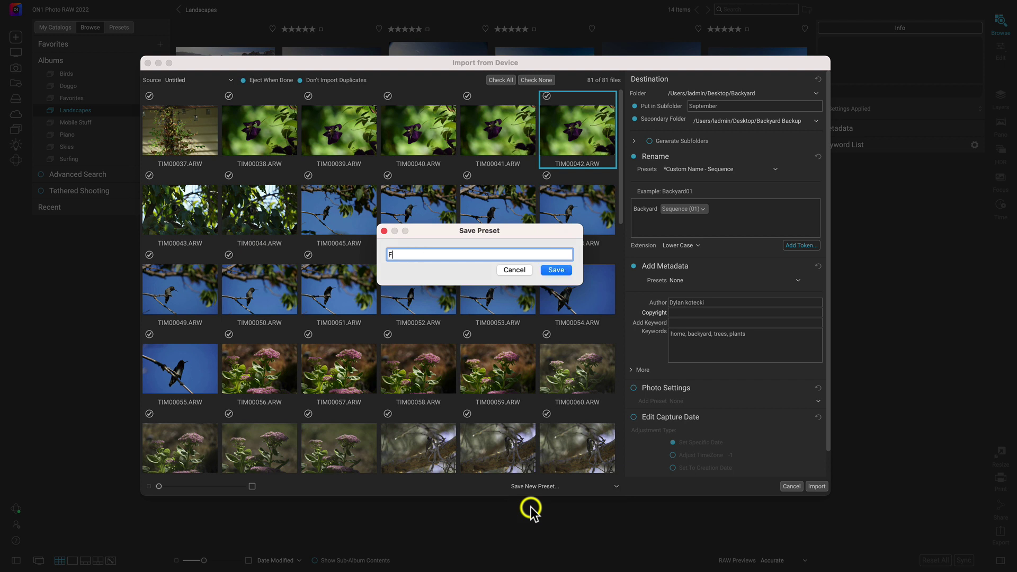
key("Return")
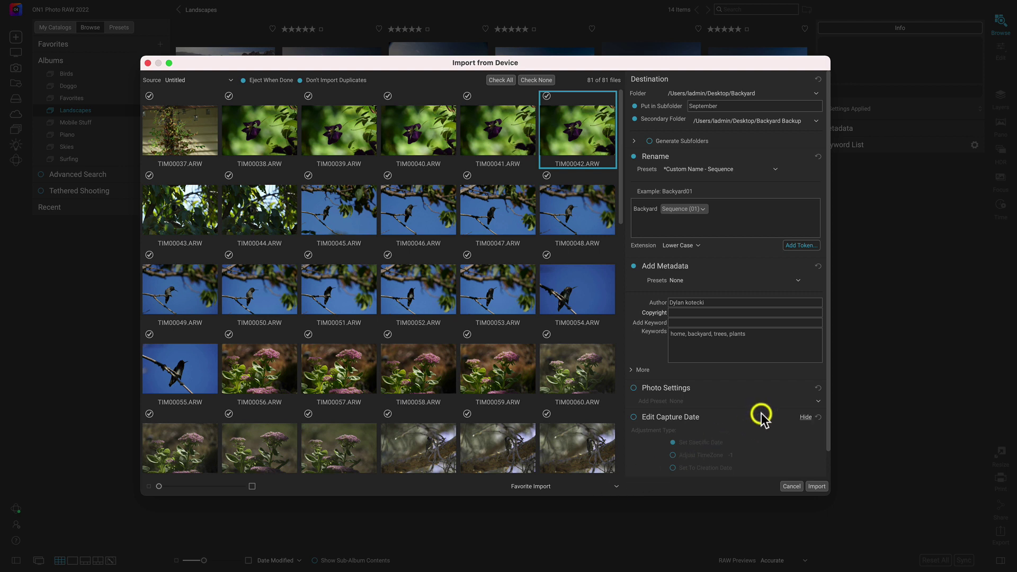
left_click(815, 485)
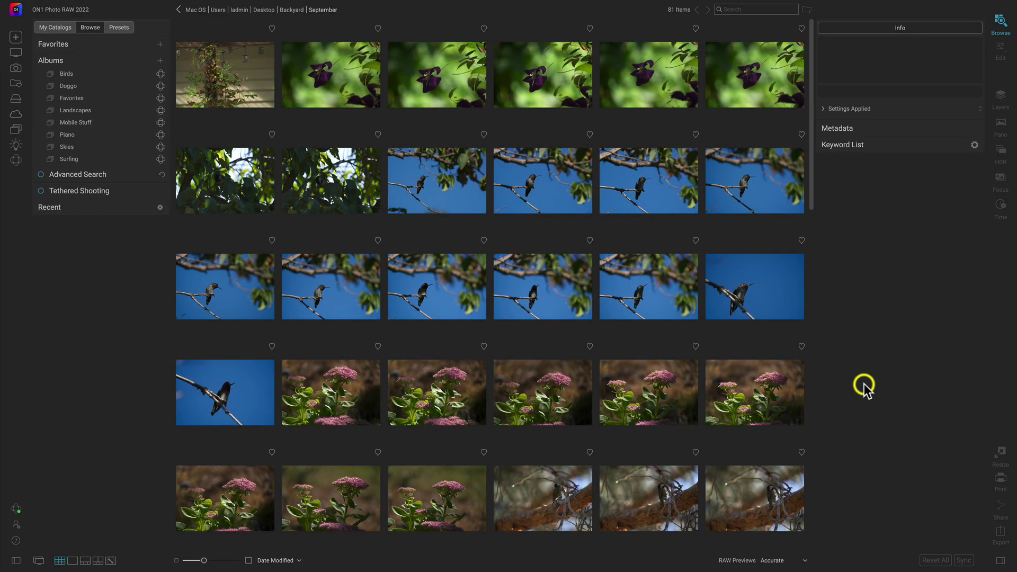